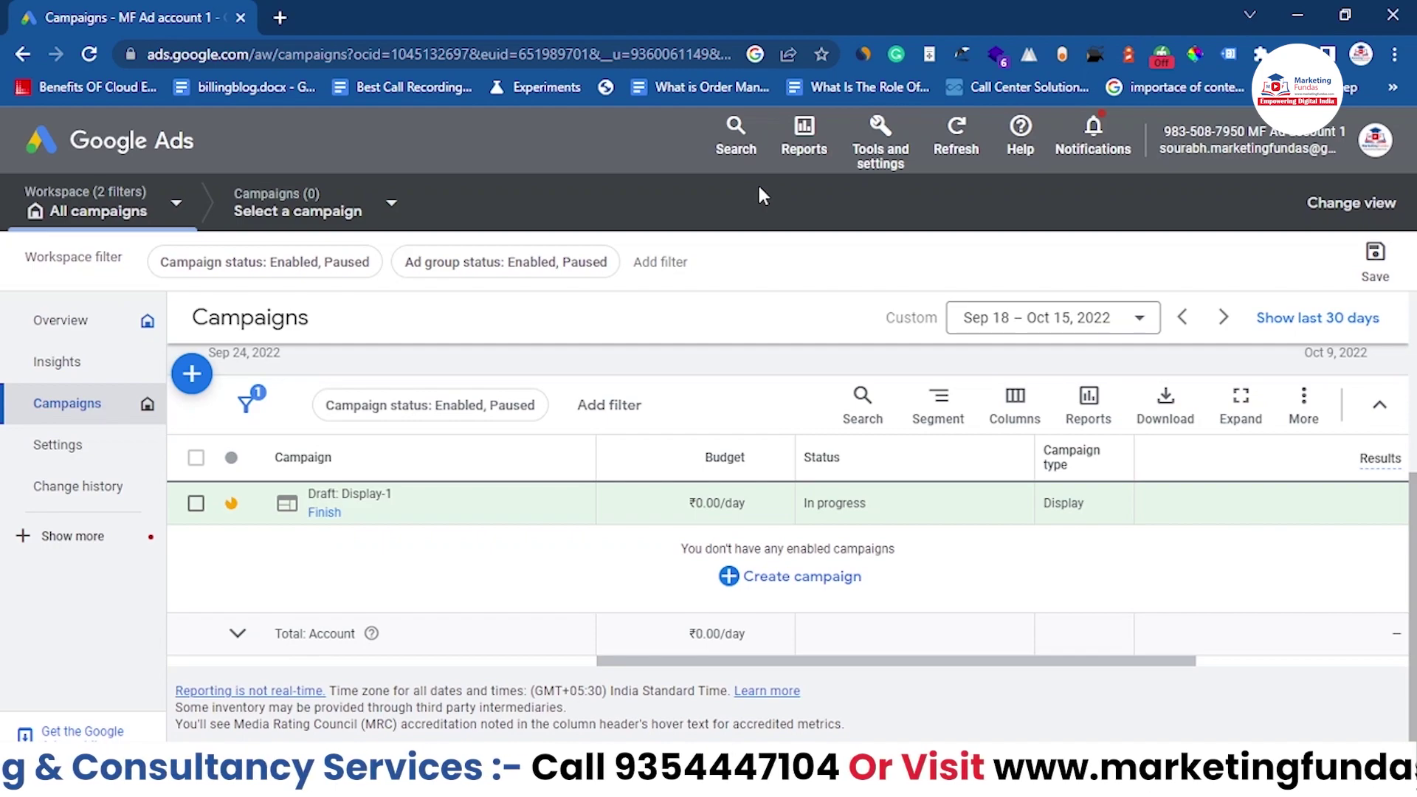
Step: In a new Chrome tab, search for 'google tag manager' and open the Tag Manager site
left_click(279, 19)
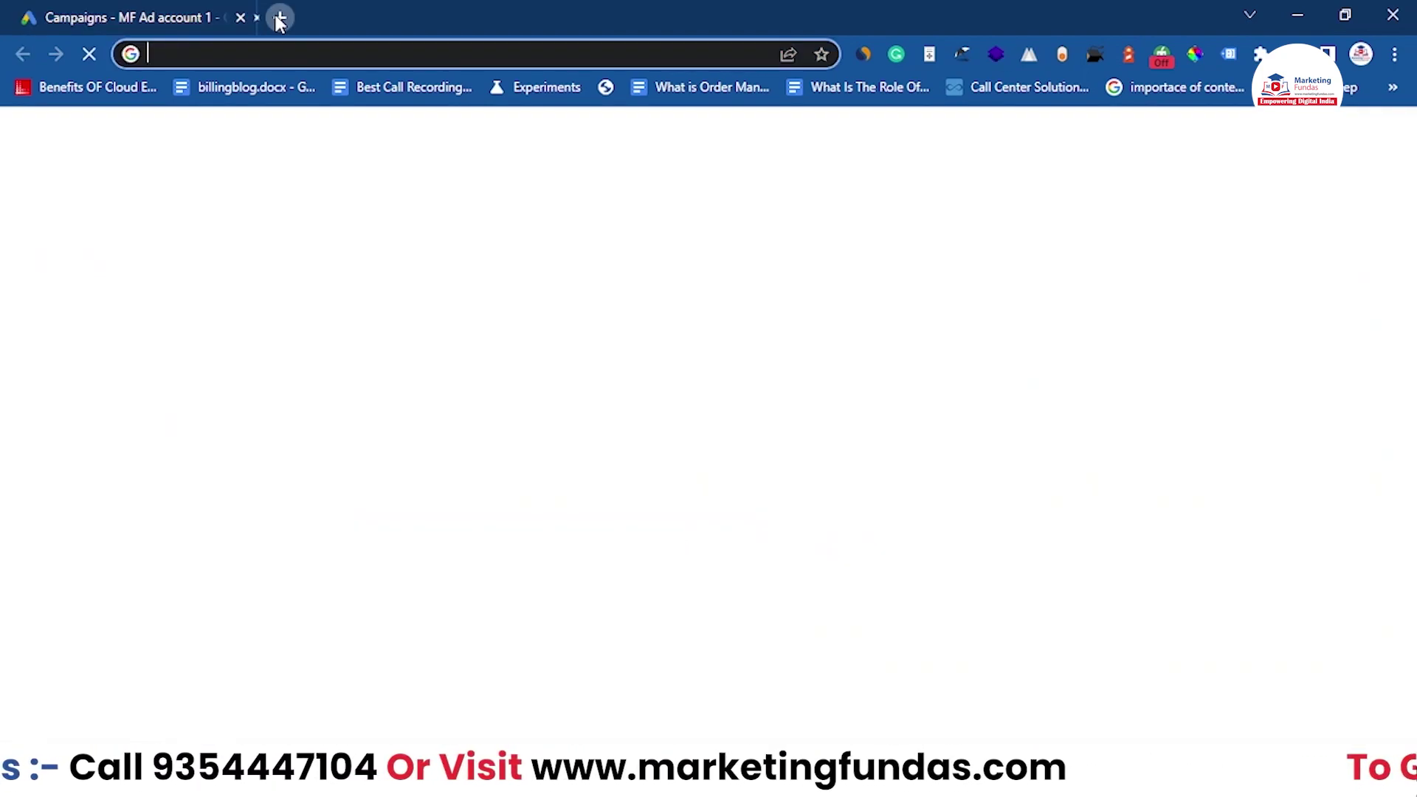
type("ta")
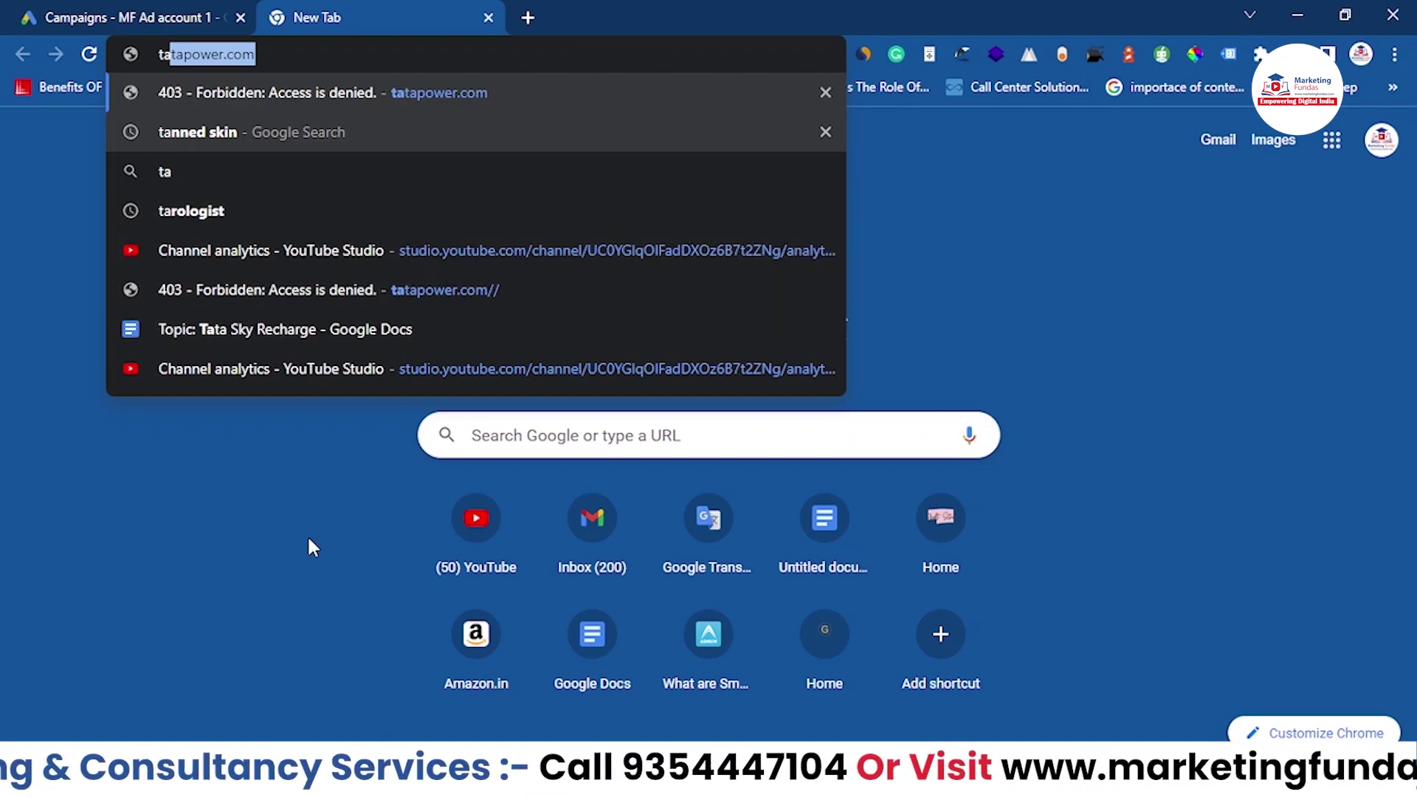
key("Up")
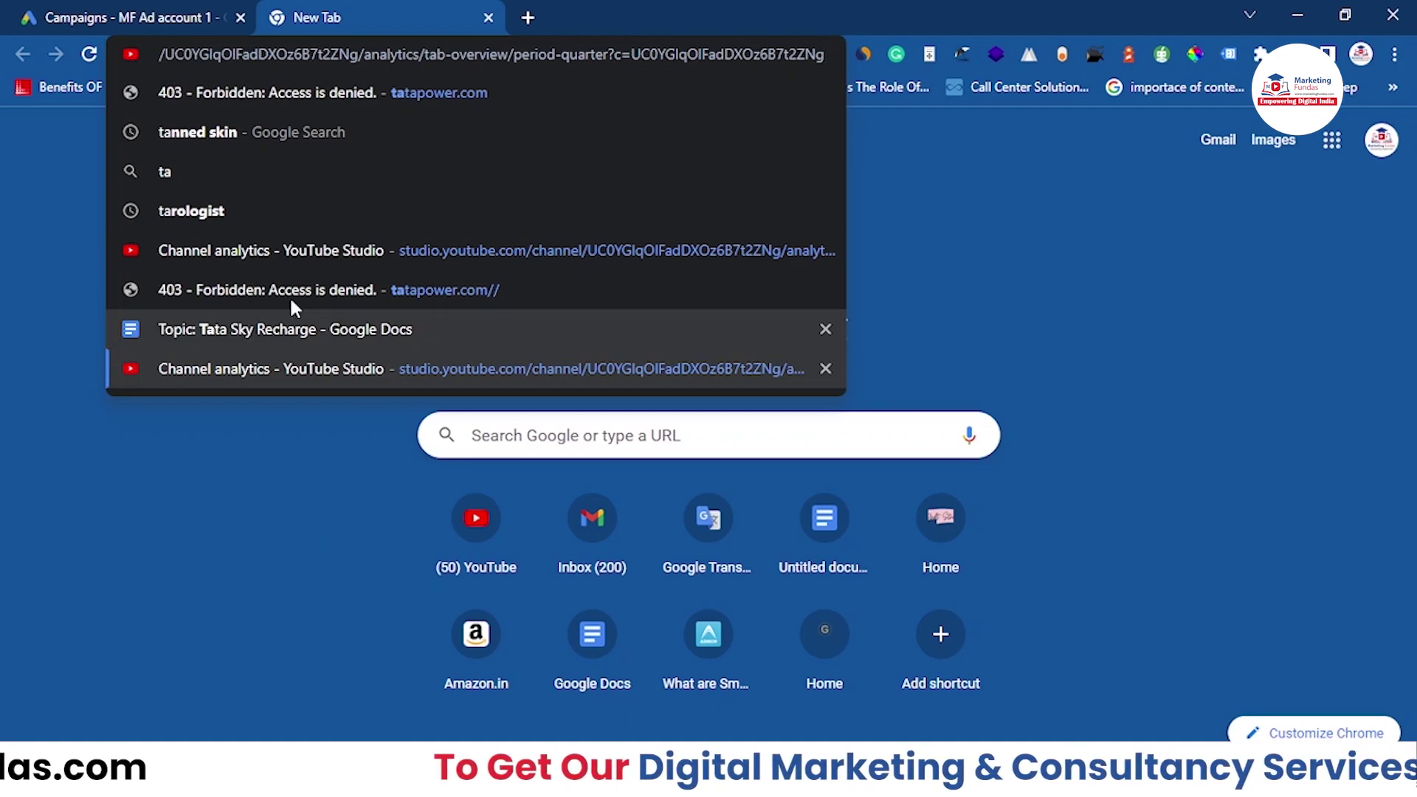
double_click(302, 58)
triple_click(389, 44)
key("BackSpace")
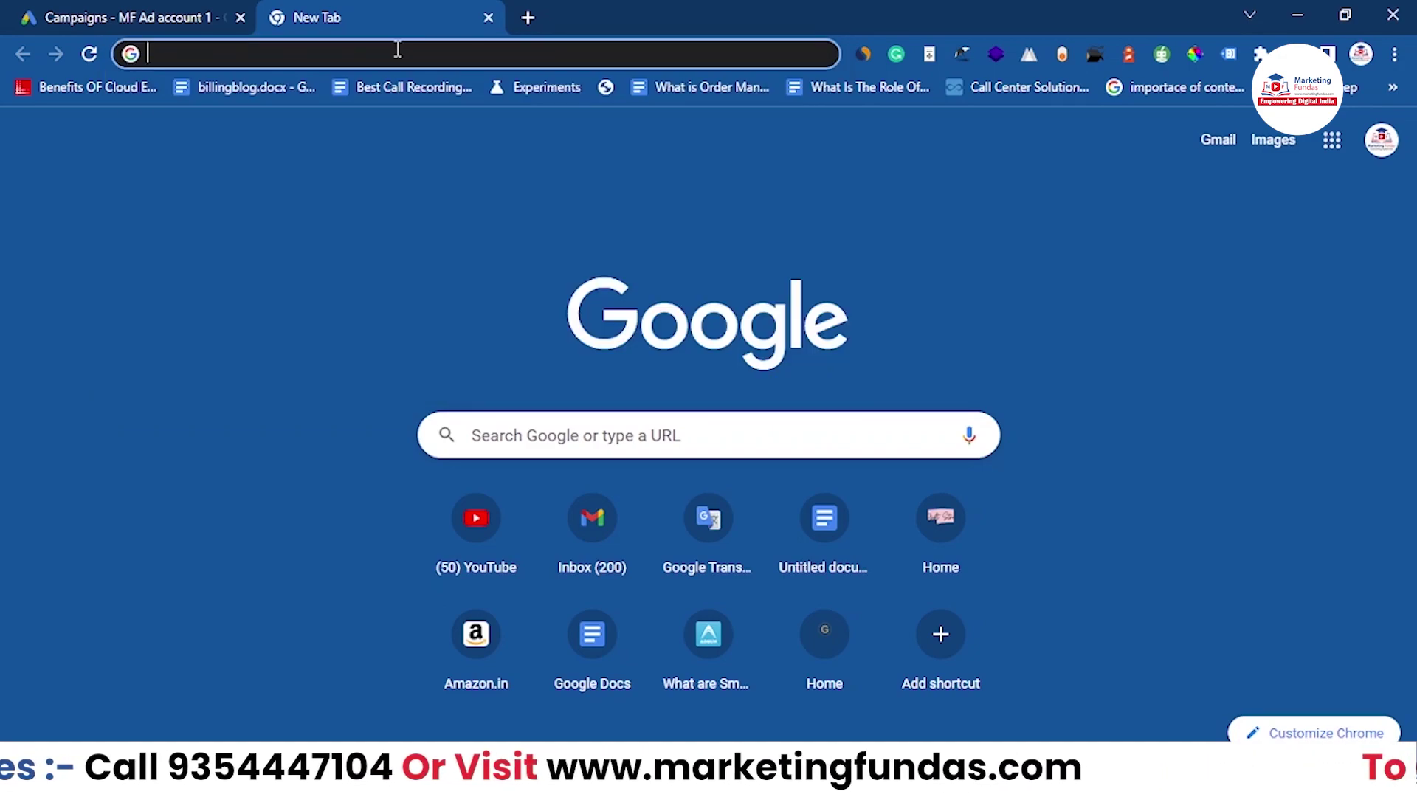
type("google tag manager")
key("Return")
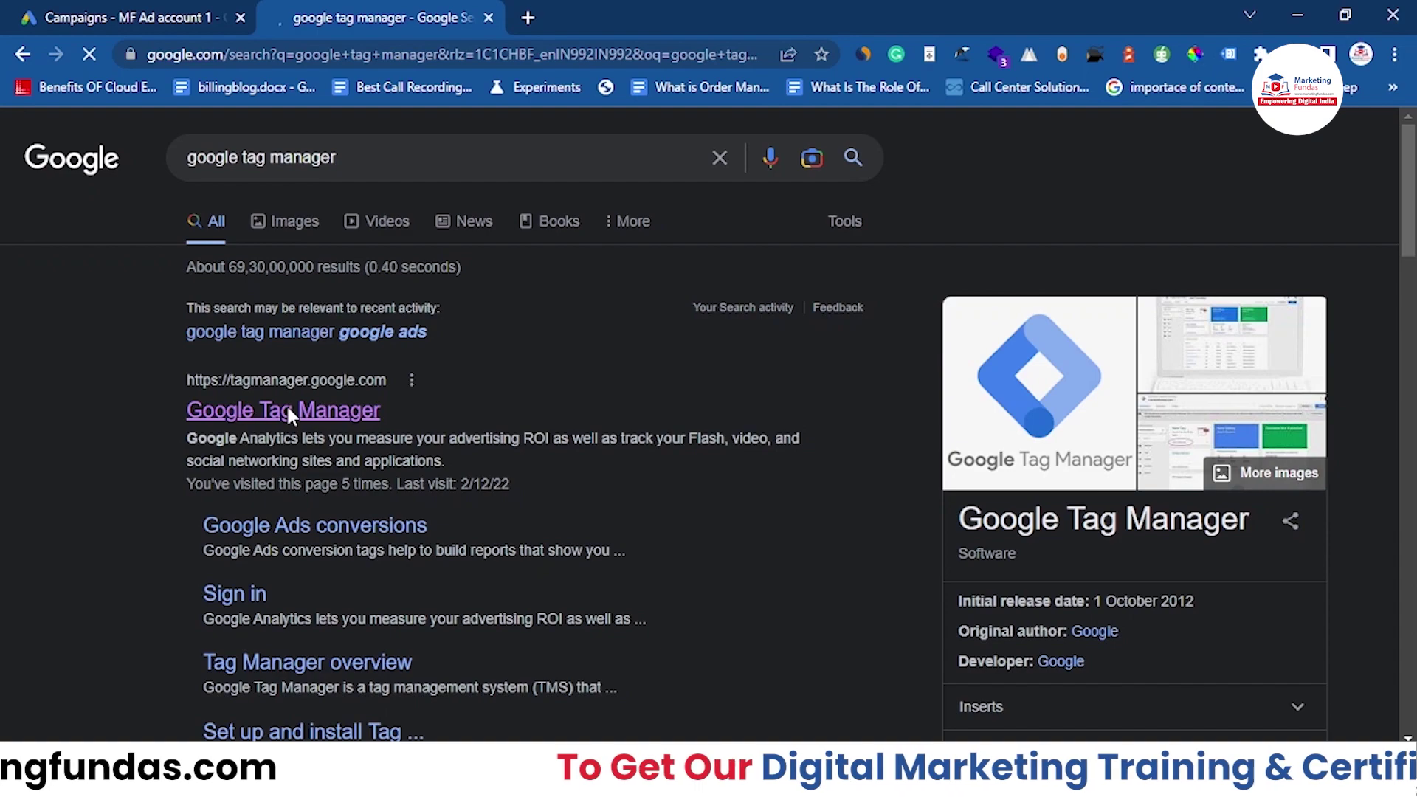
left_click(288, 409)
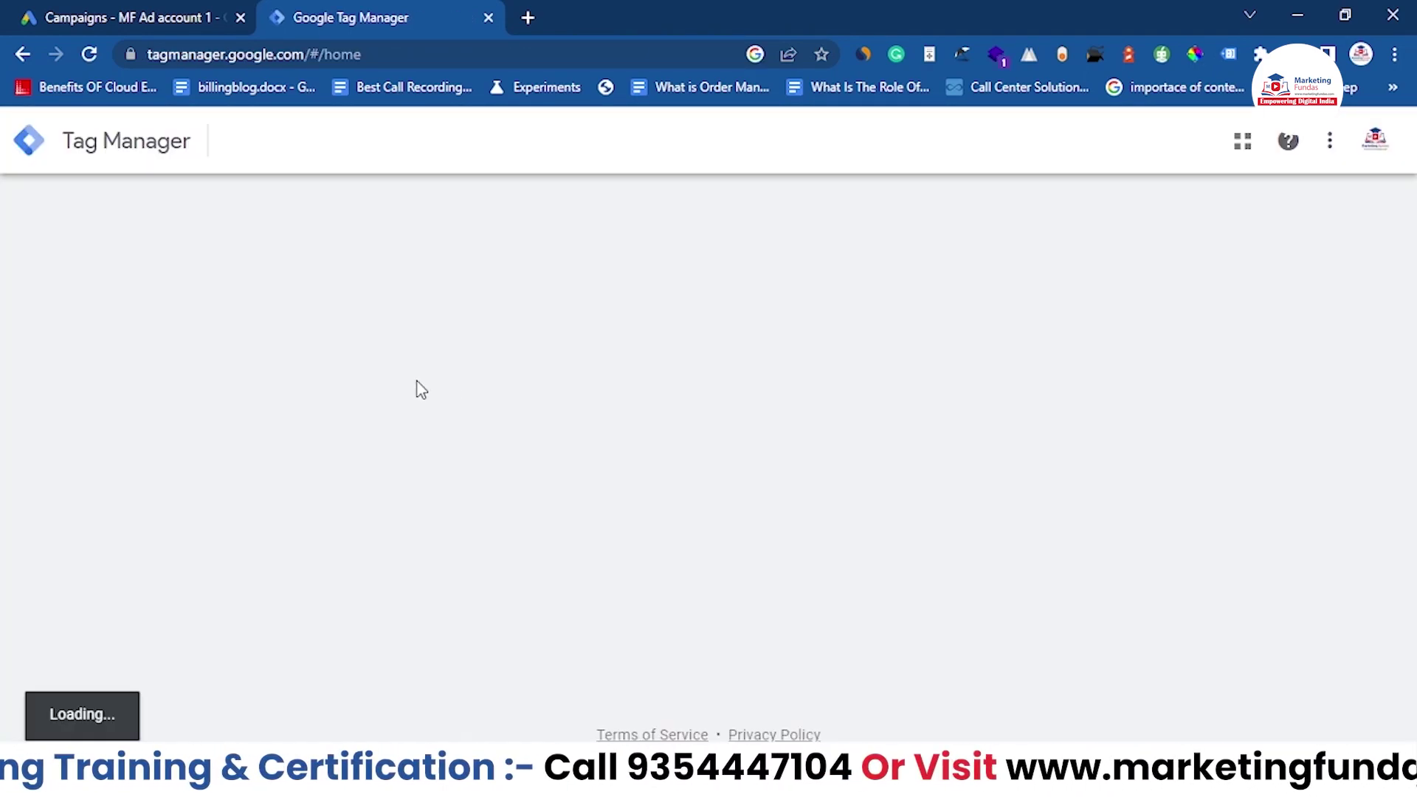
Step: Back in Google Ads, go to Tools > Conversions and start a new conversion action
left_click(153, 17)
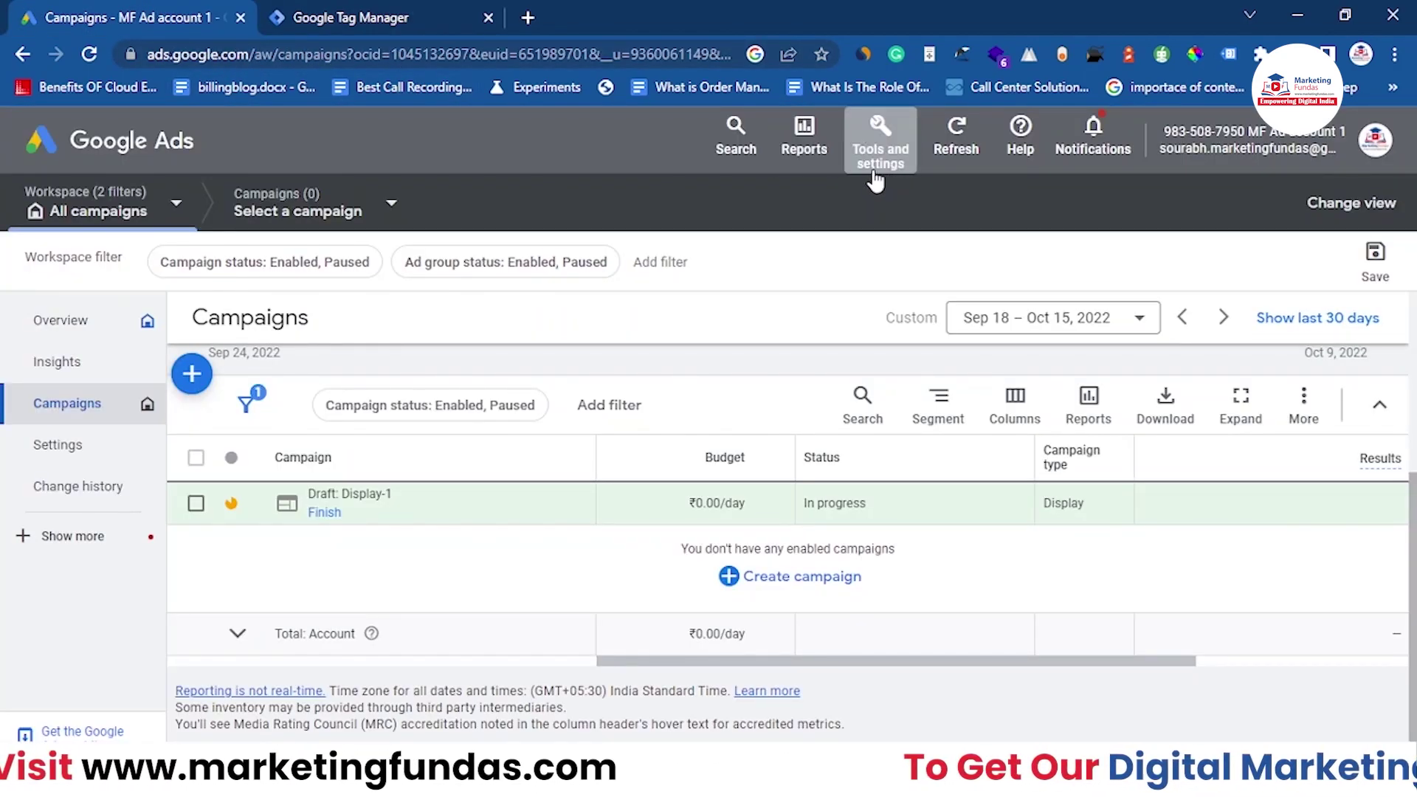
left_click(878, 140)
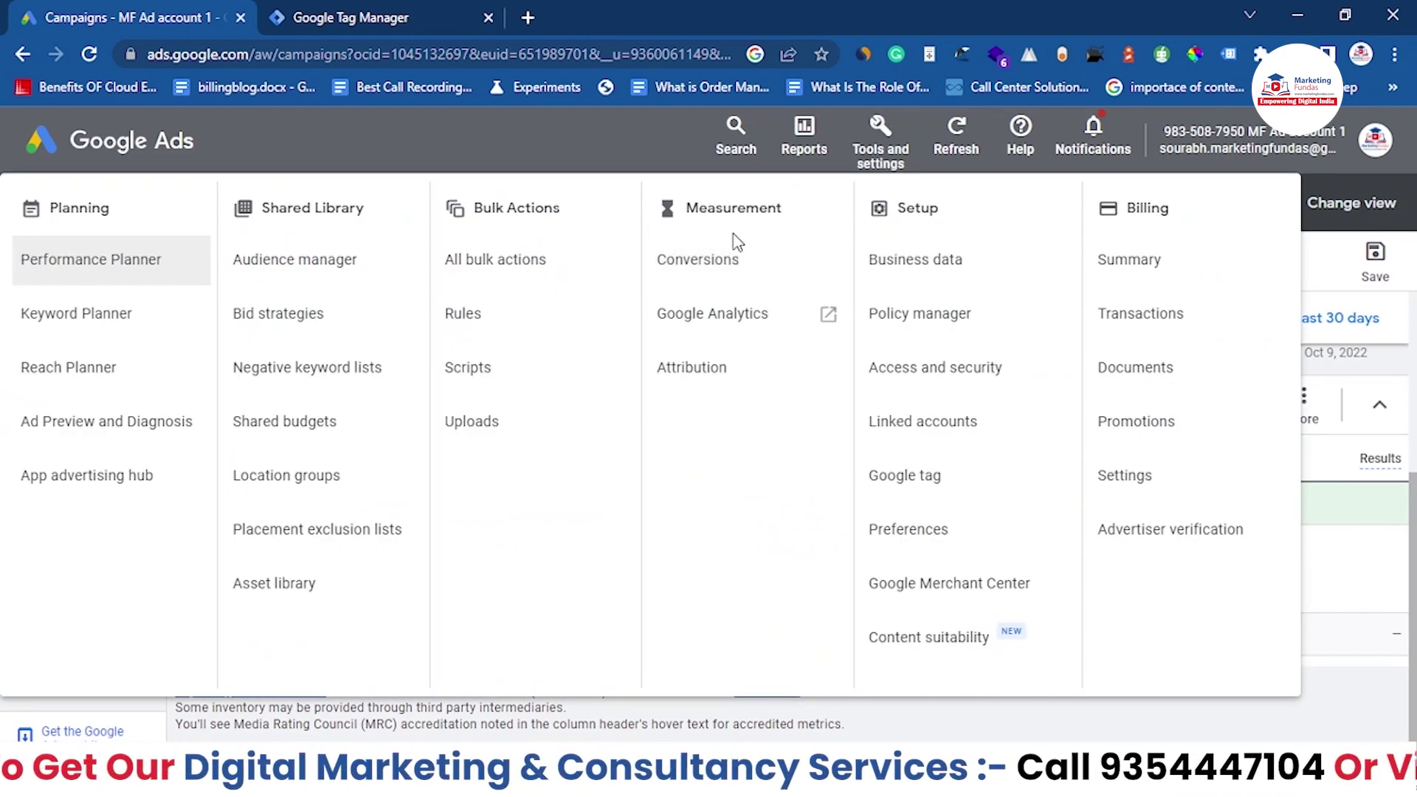
left_click(676, 277)
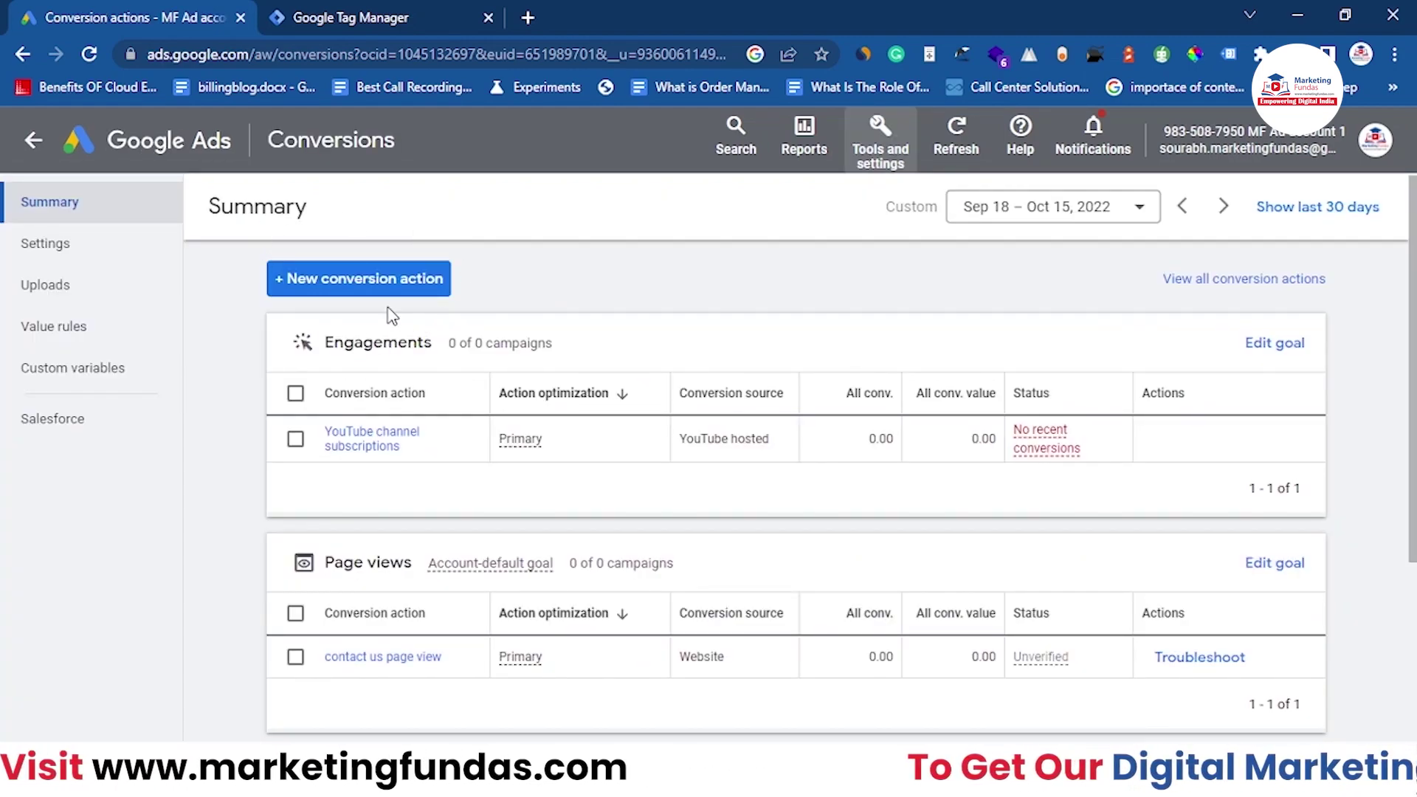
scroll(483, 465, "down", 1)
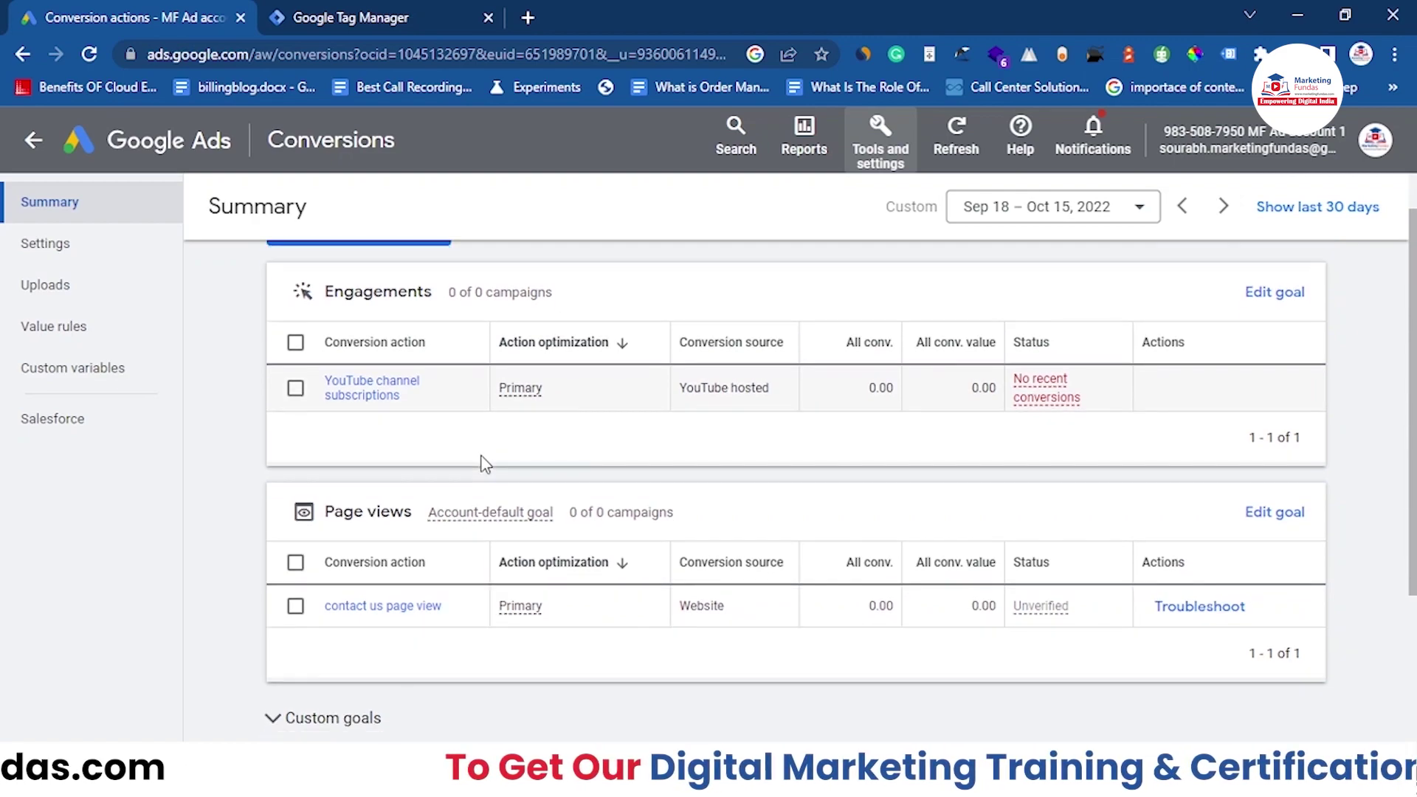
scroll(446, 459, "up", 1)
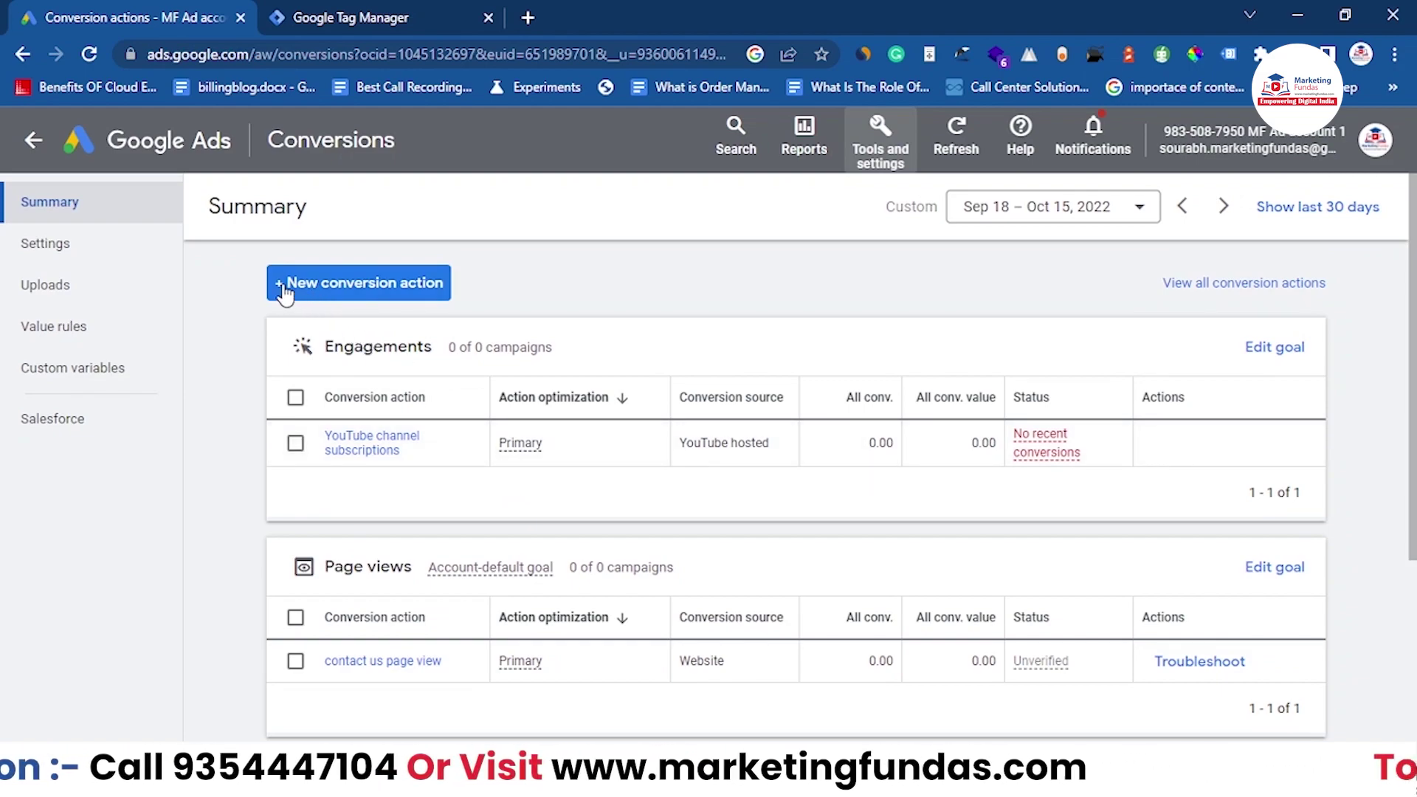
left_click(349, 298)
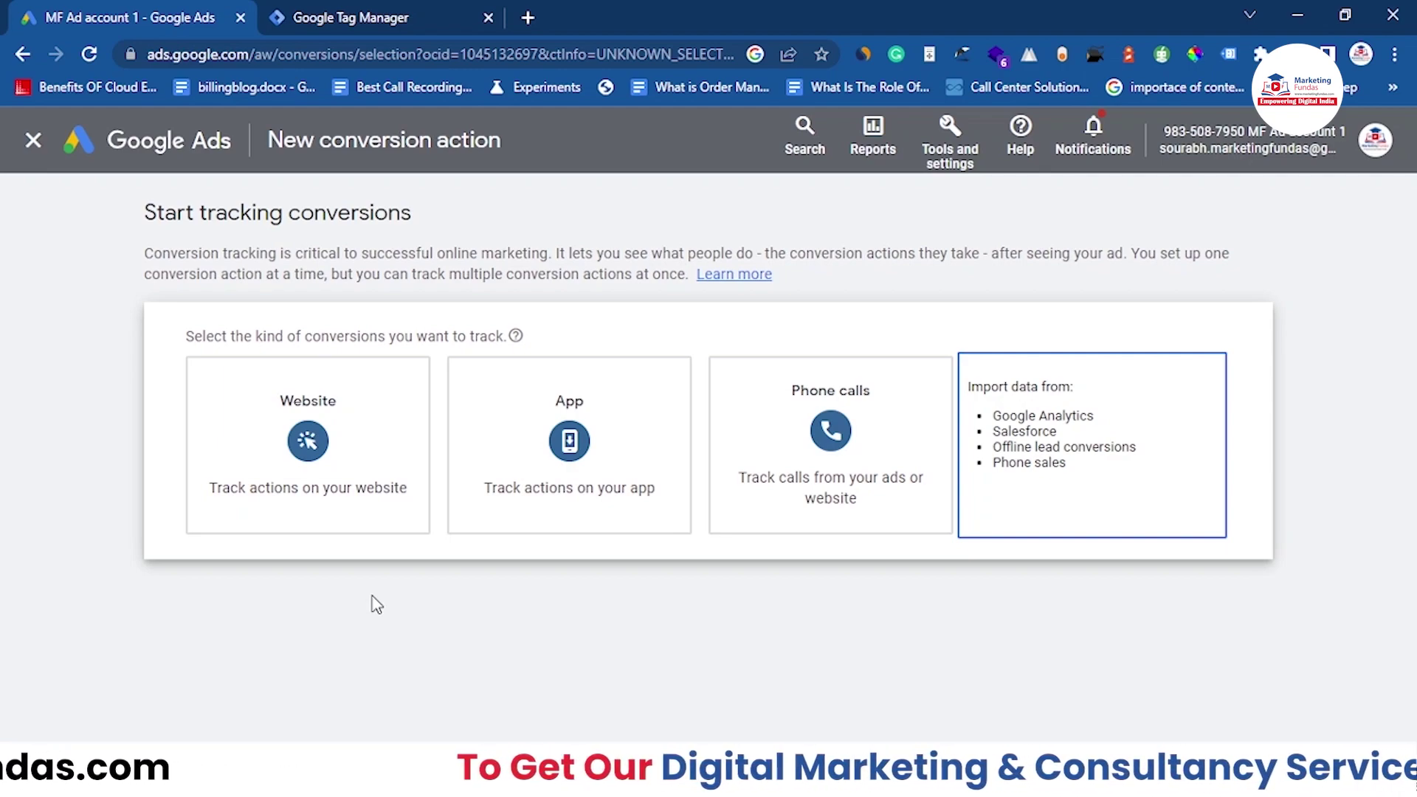
left_click(321, 462)
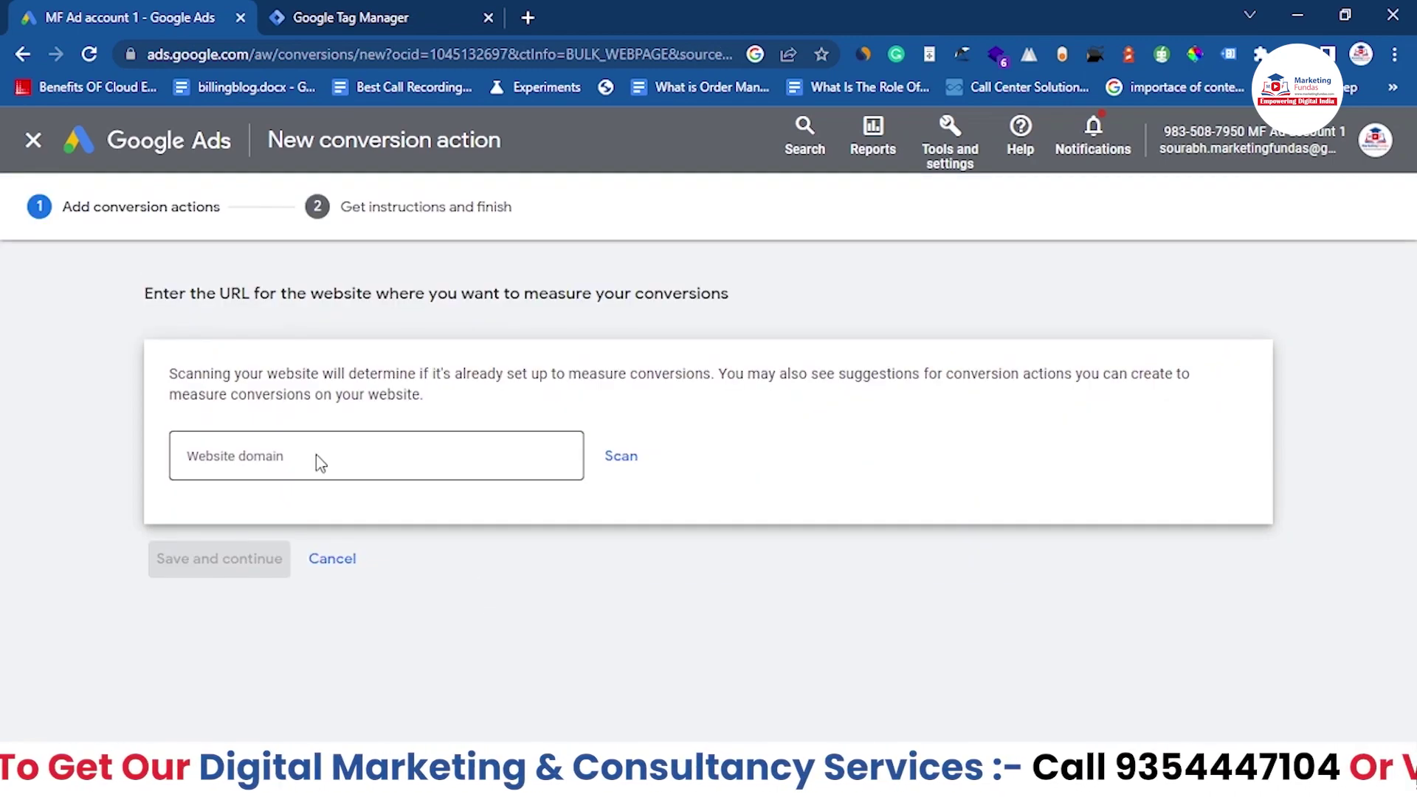
left_click(317, 455)
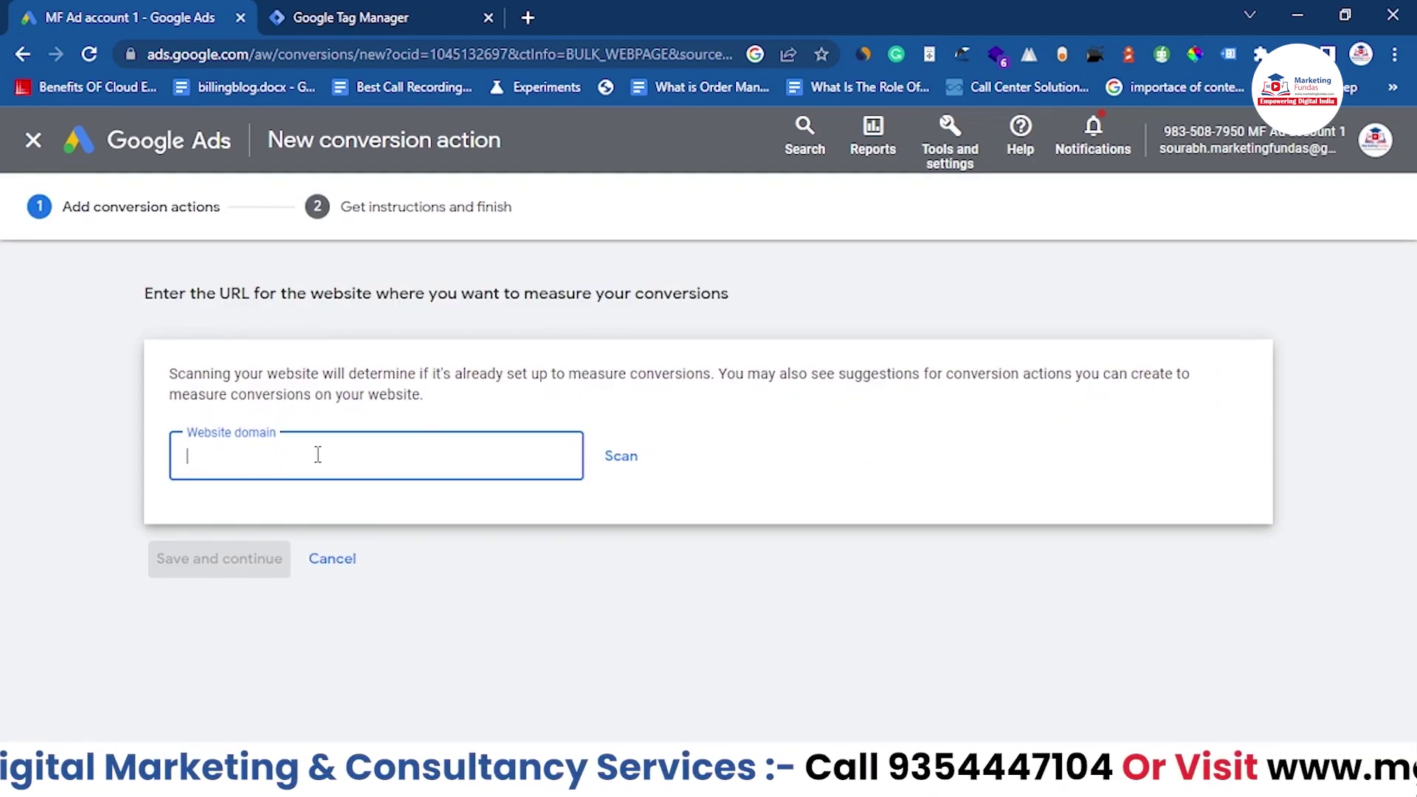
left_click(526, 20)
type("marketingking.unaux.com")
left_click_drag(337, 55, 116, 50)
key("ctrl+c")
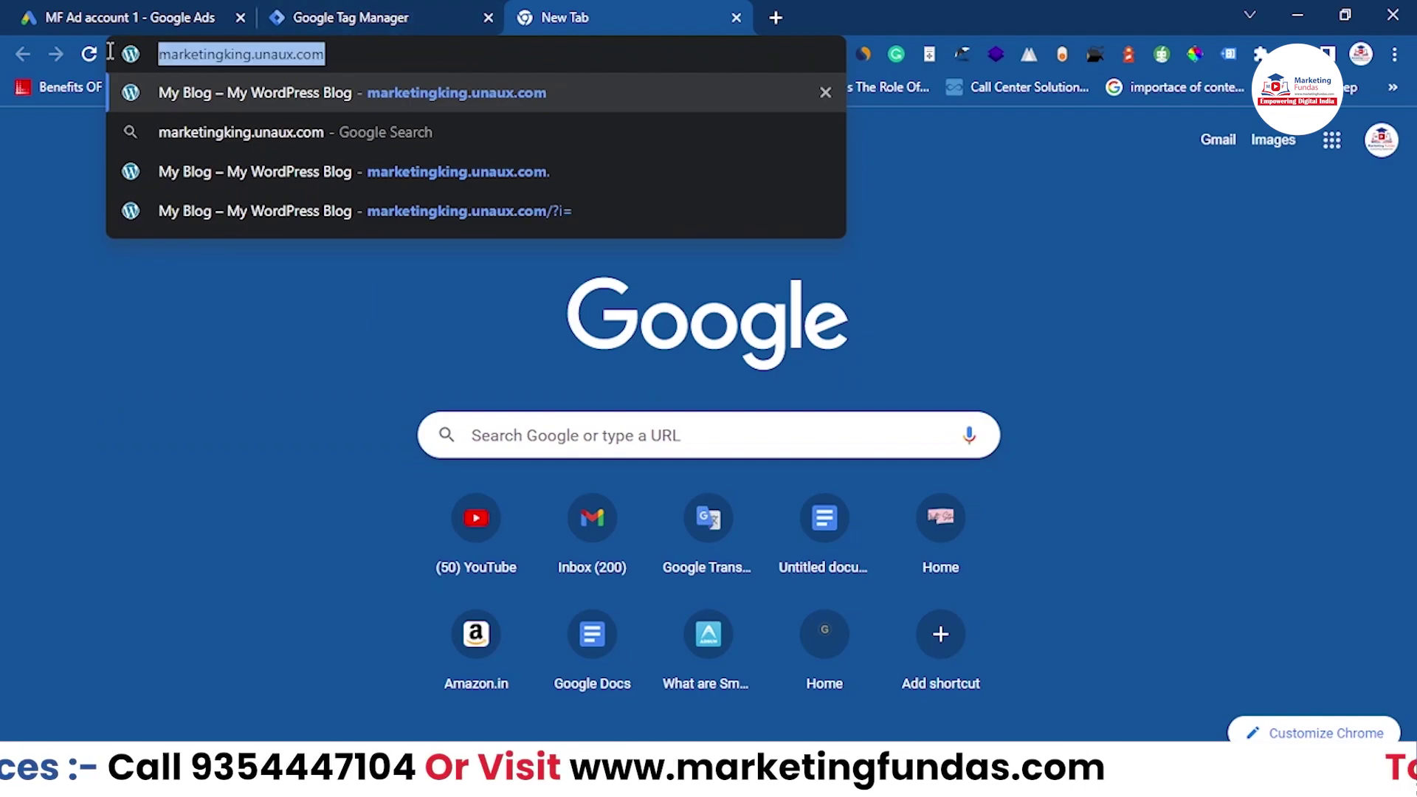
left_click(167, 20)
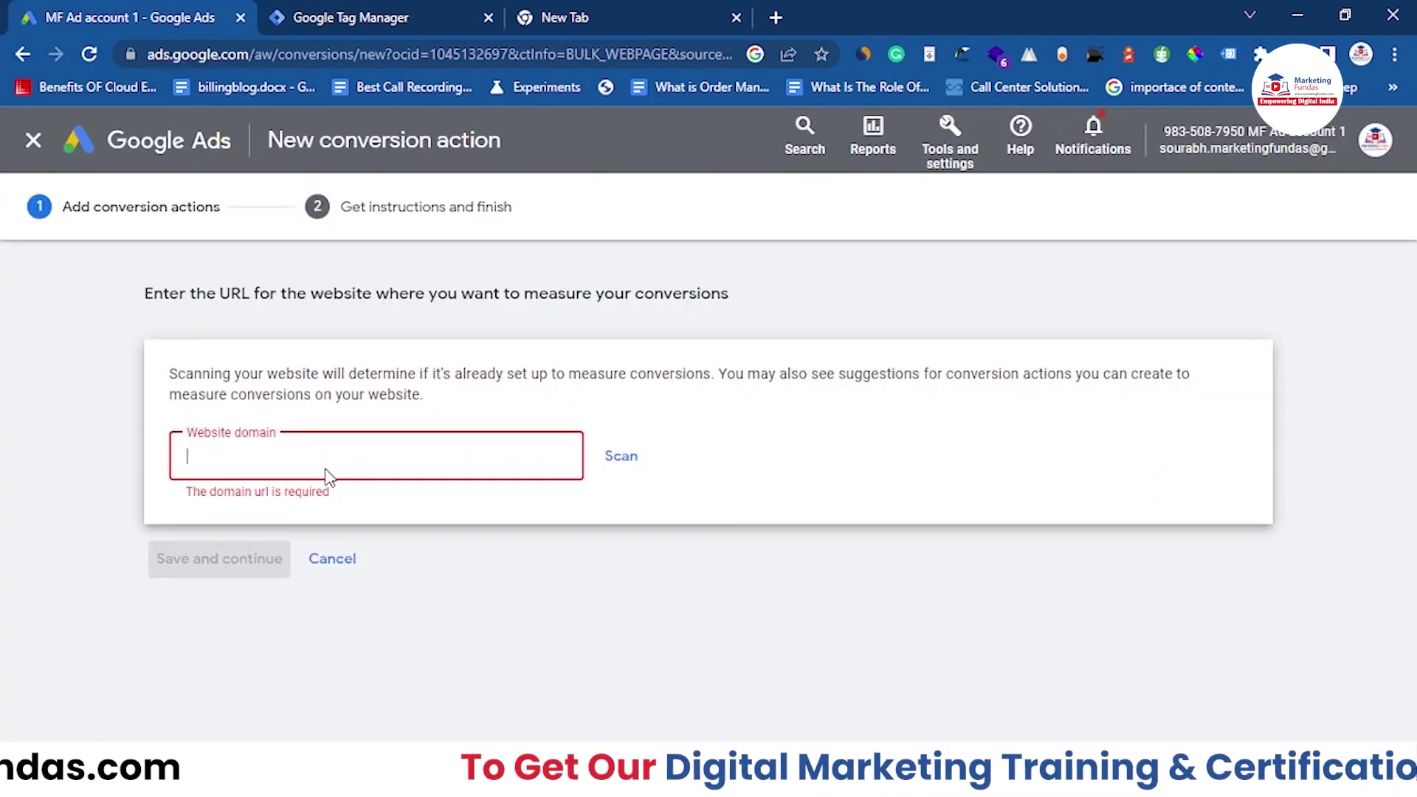
key("ctrl+v")
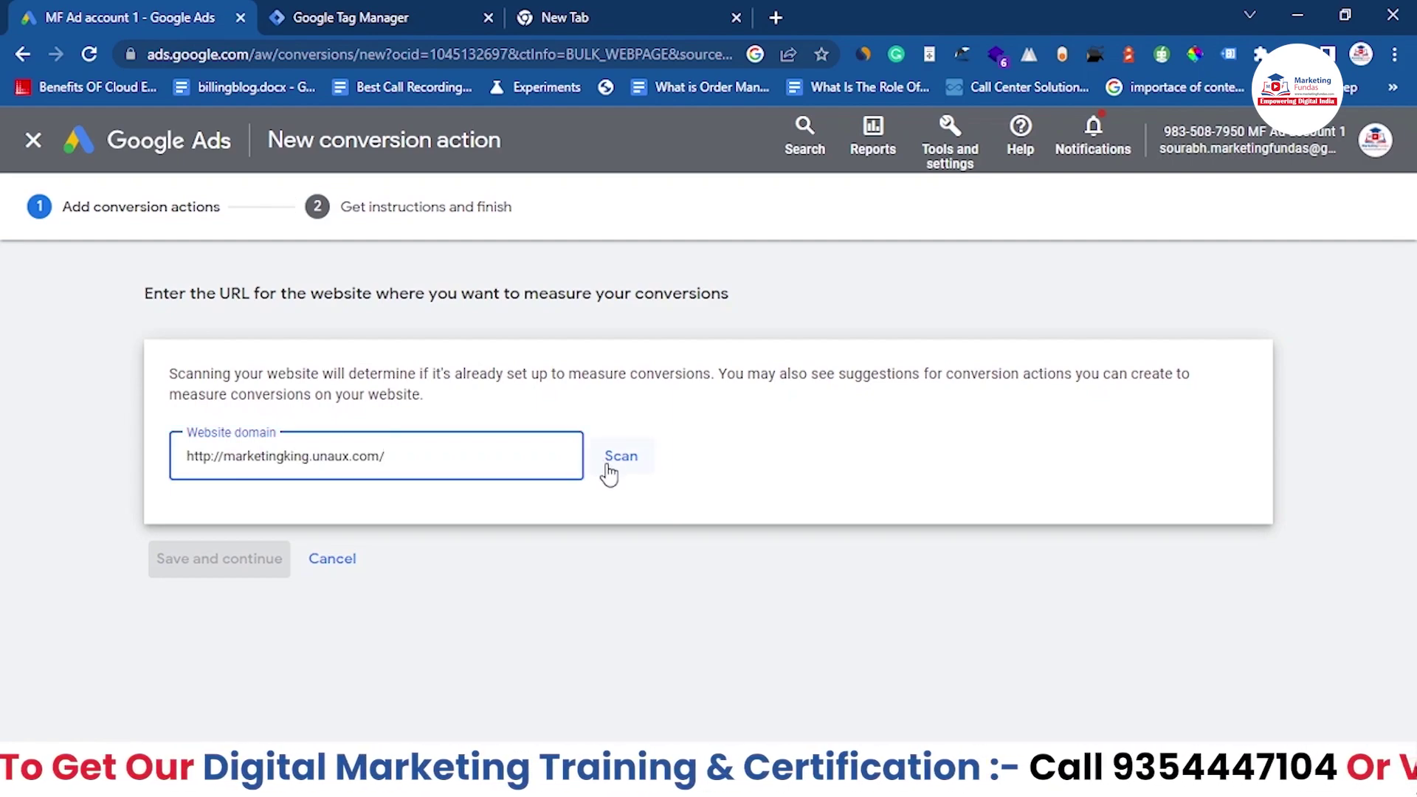
left_click(629, 463)
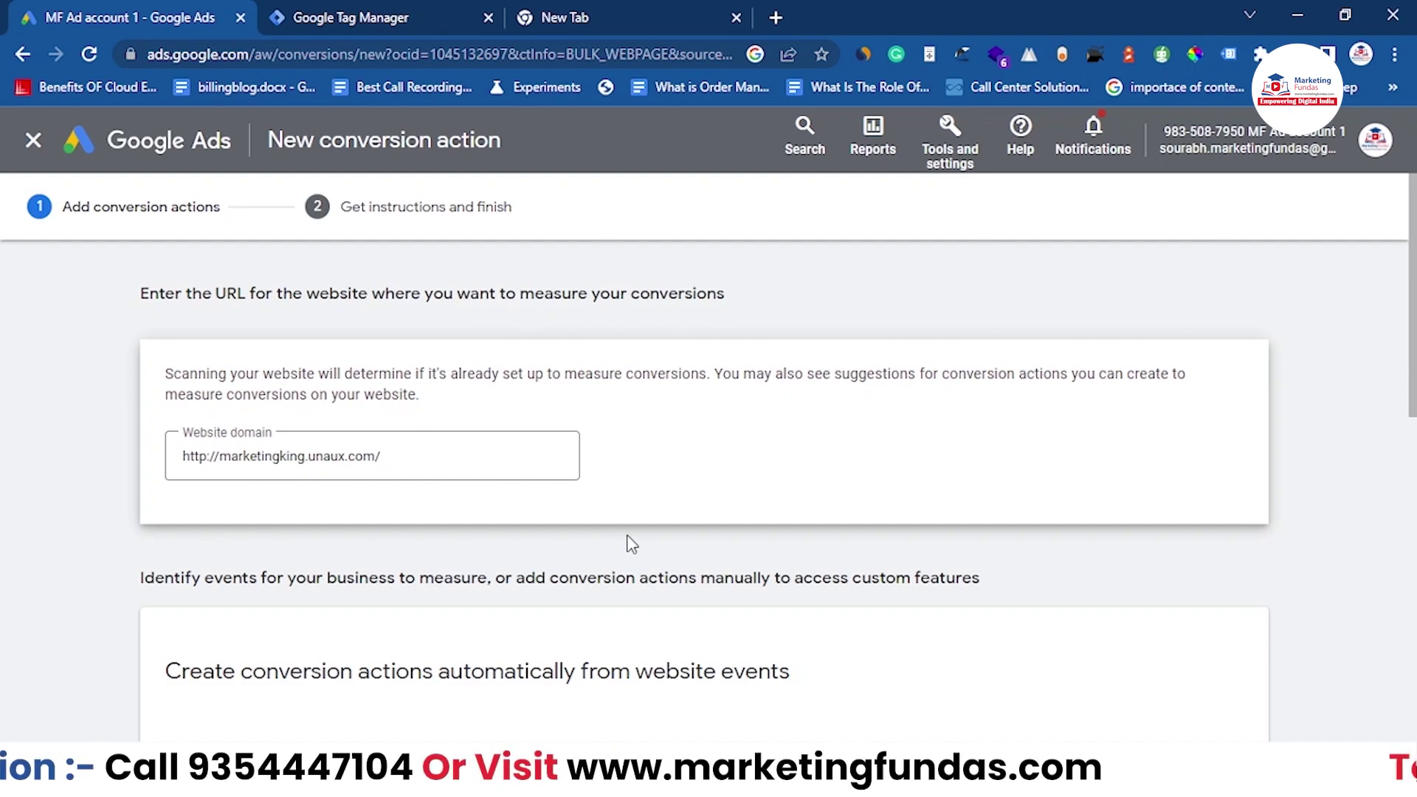
Step: Choose to add the conversion action manually
scroll(632, 544, "down", 5)
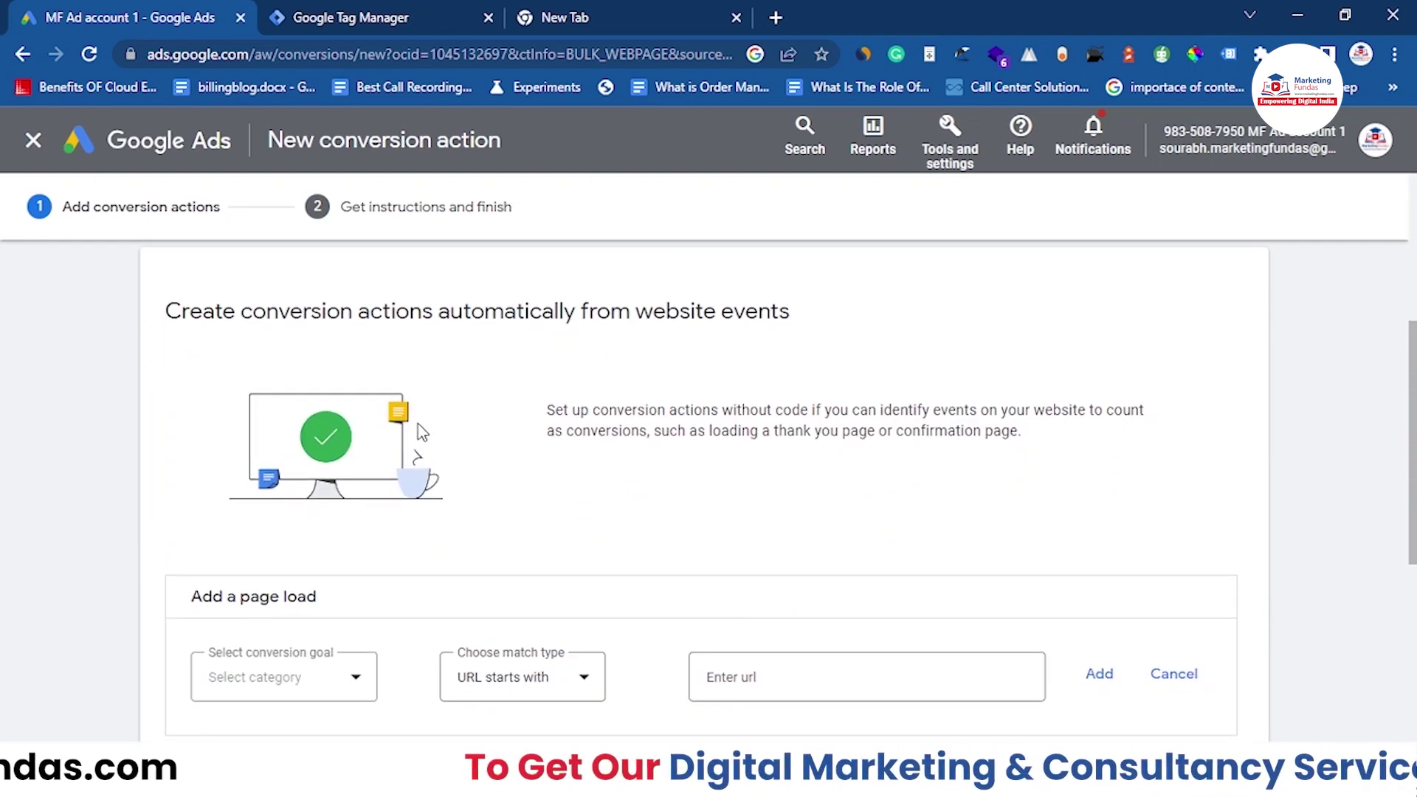
scroll(579, 517, "down", 3)
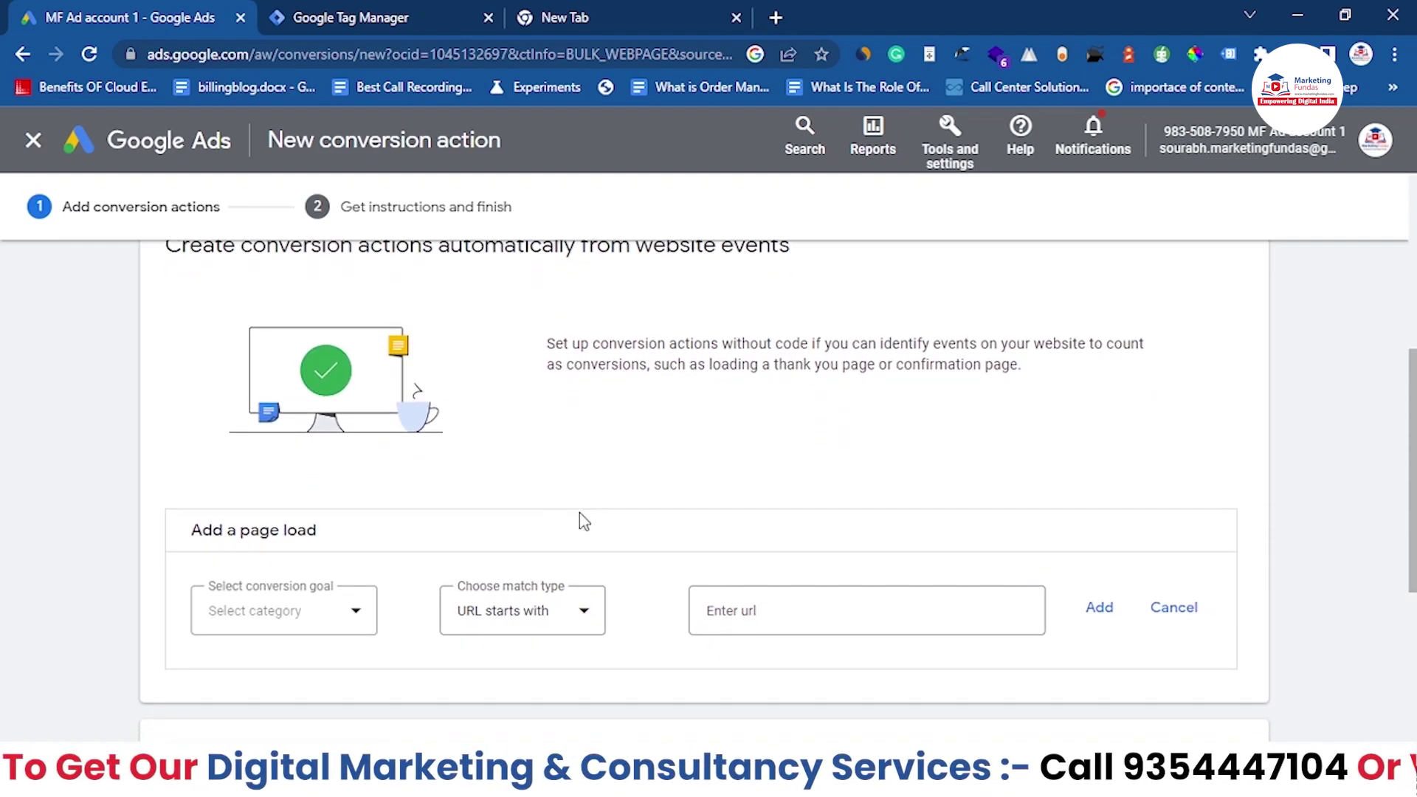
scroll(582, 522, "down", 4)
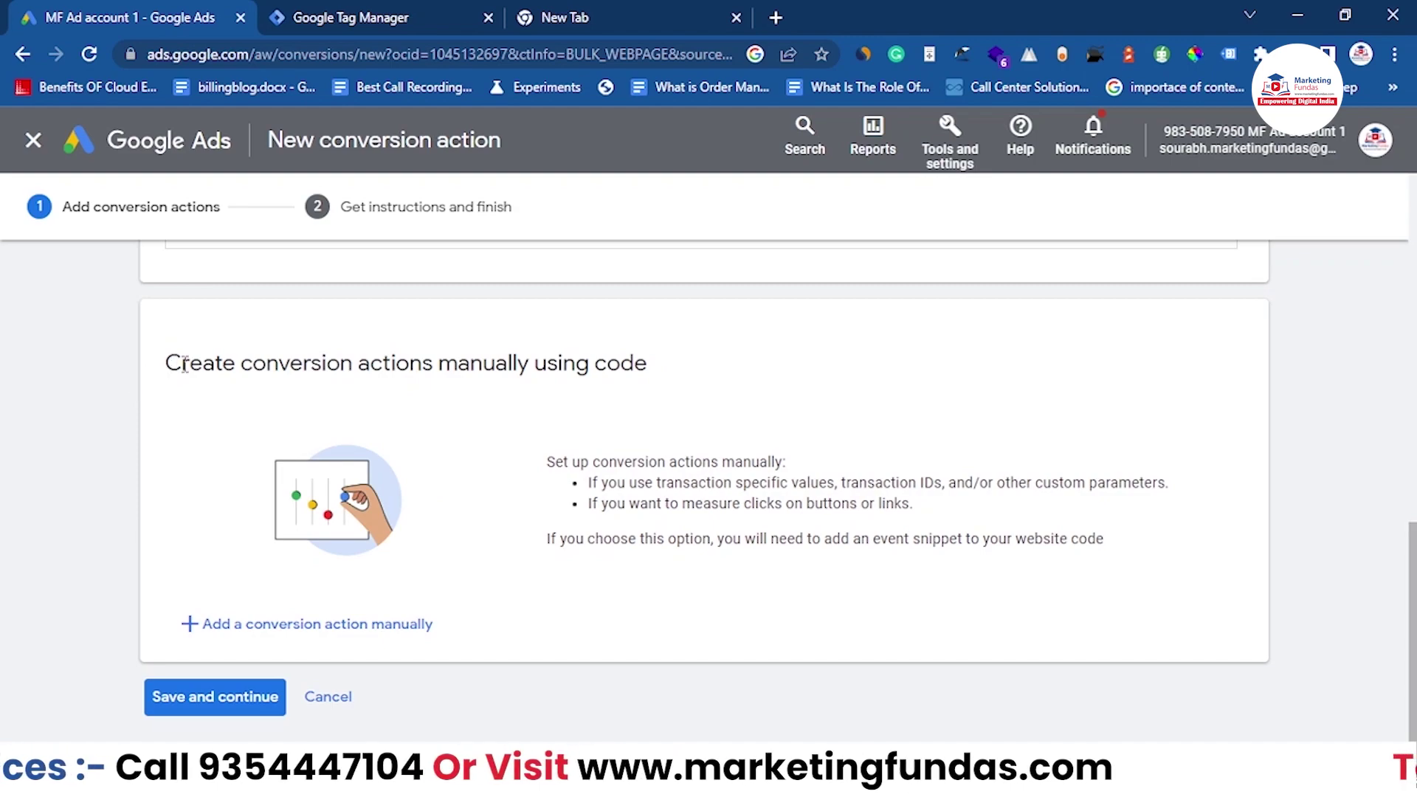
left_click(233, 633)
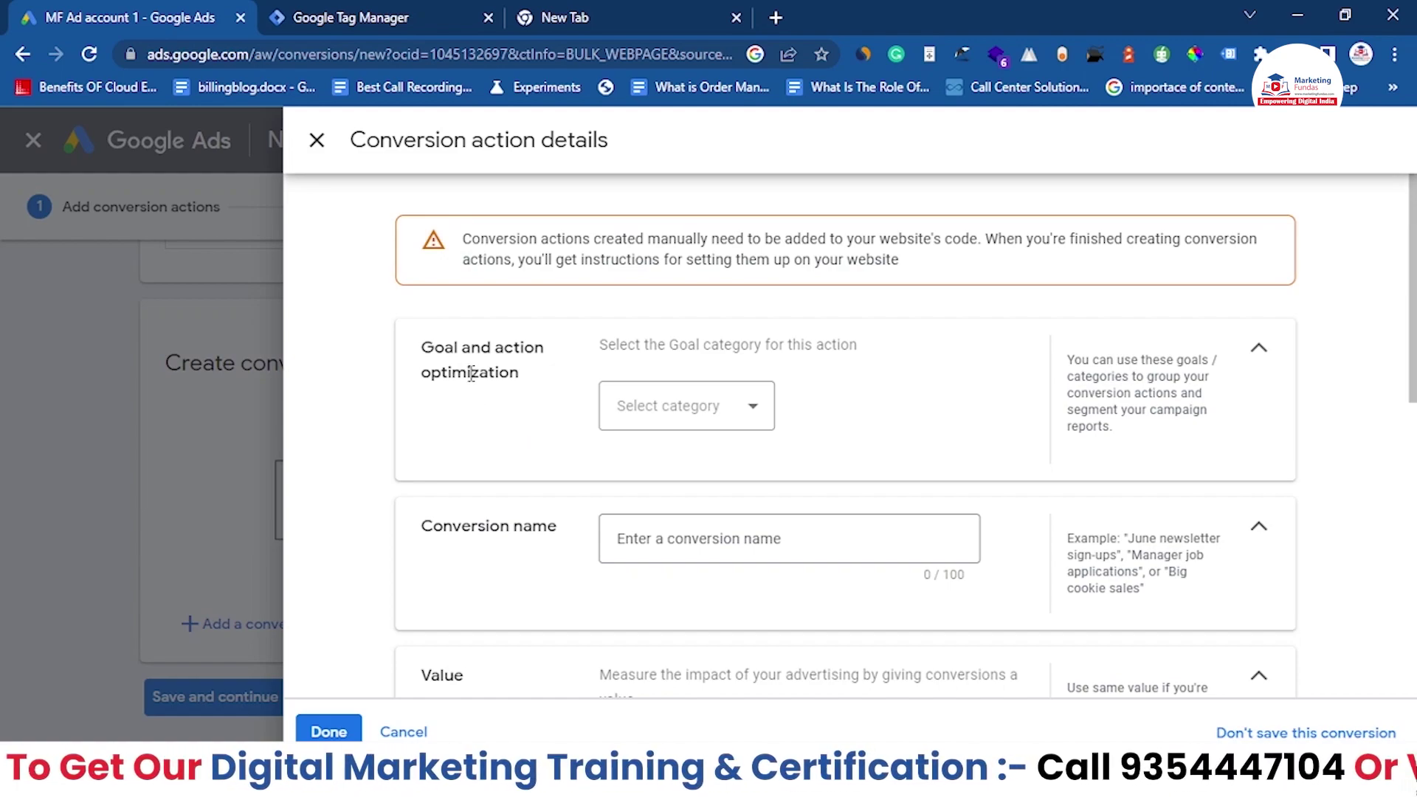
Step: Pick Page view under More categories in the Goal category dropdown
left_click_drag(424, 345, 531, 381)
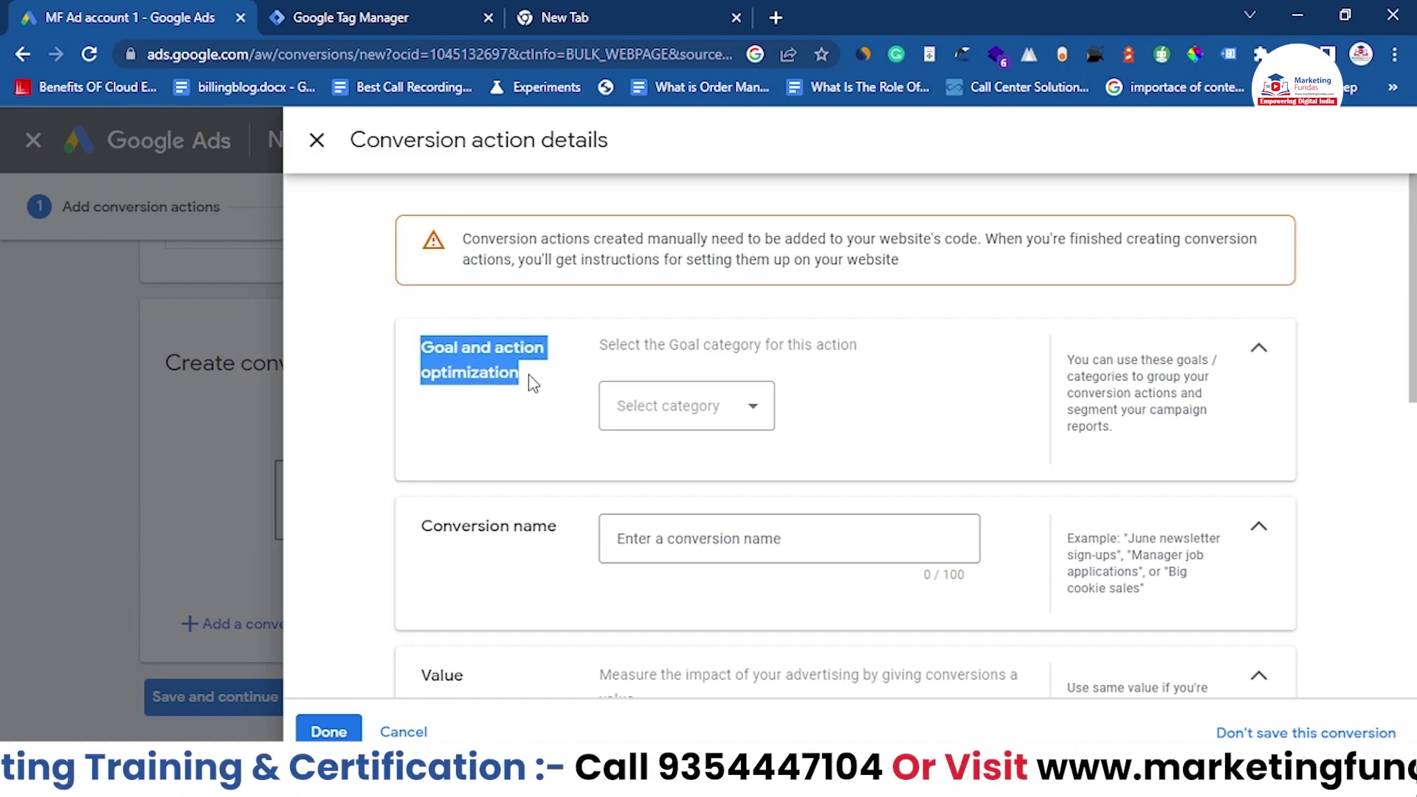
left_click(742, 425)
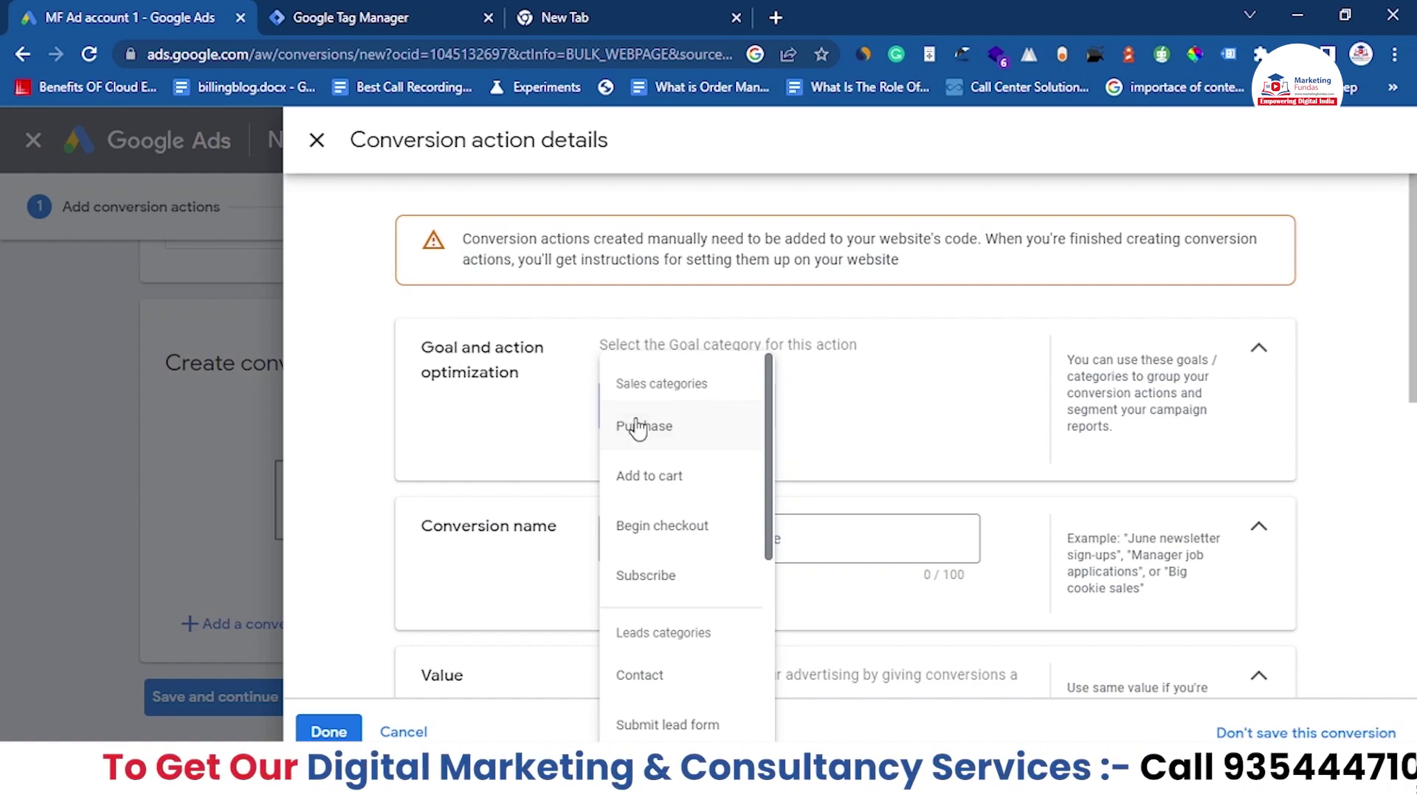
scroll(664, 509, "down", 1)
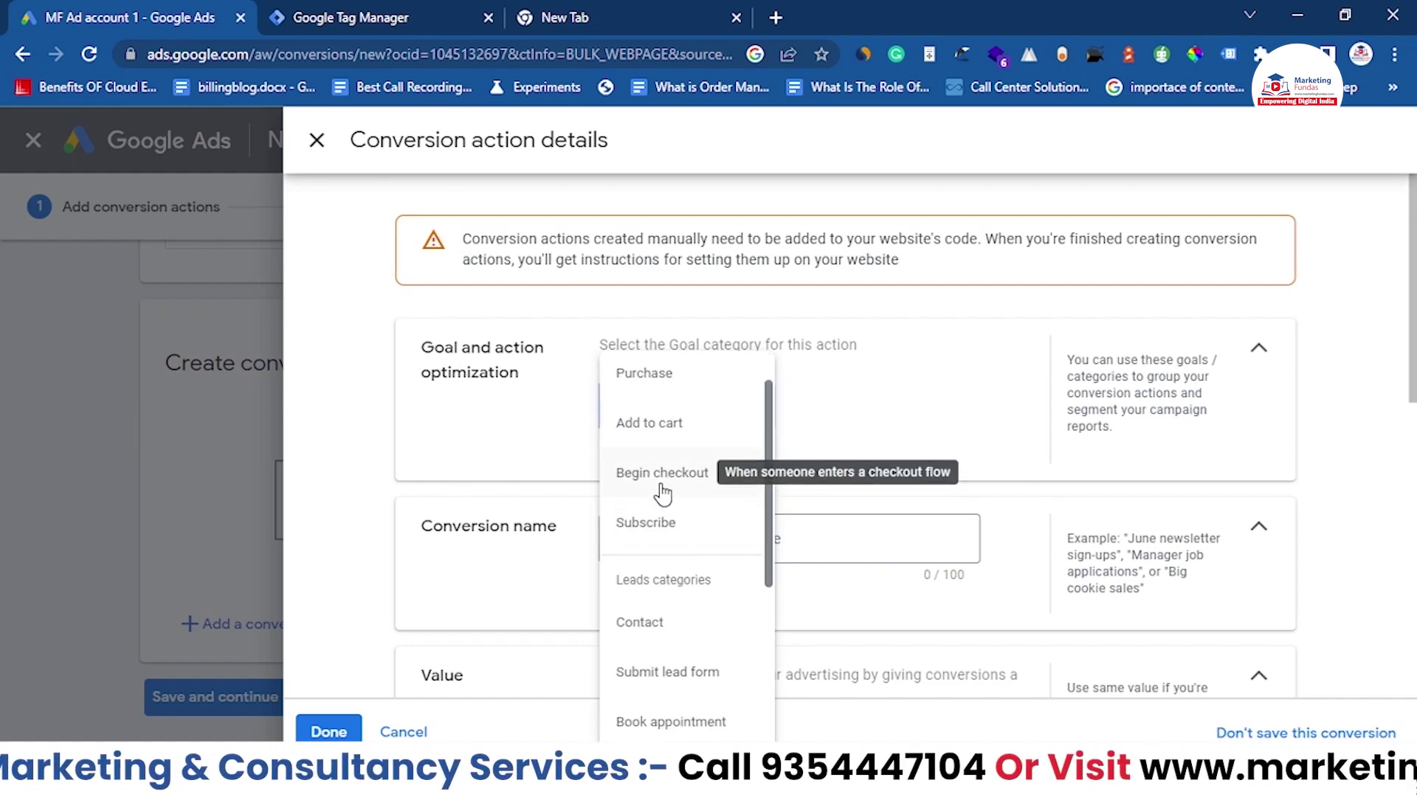
scroll(664, 525, "down", 2)
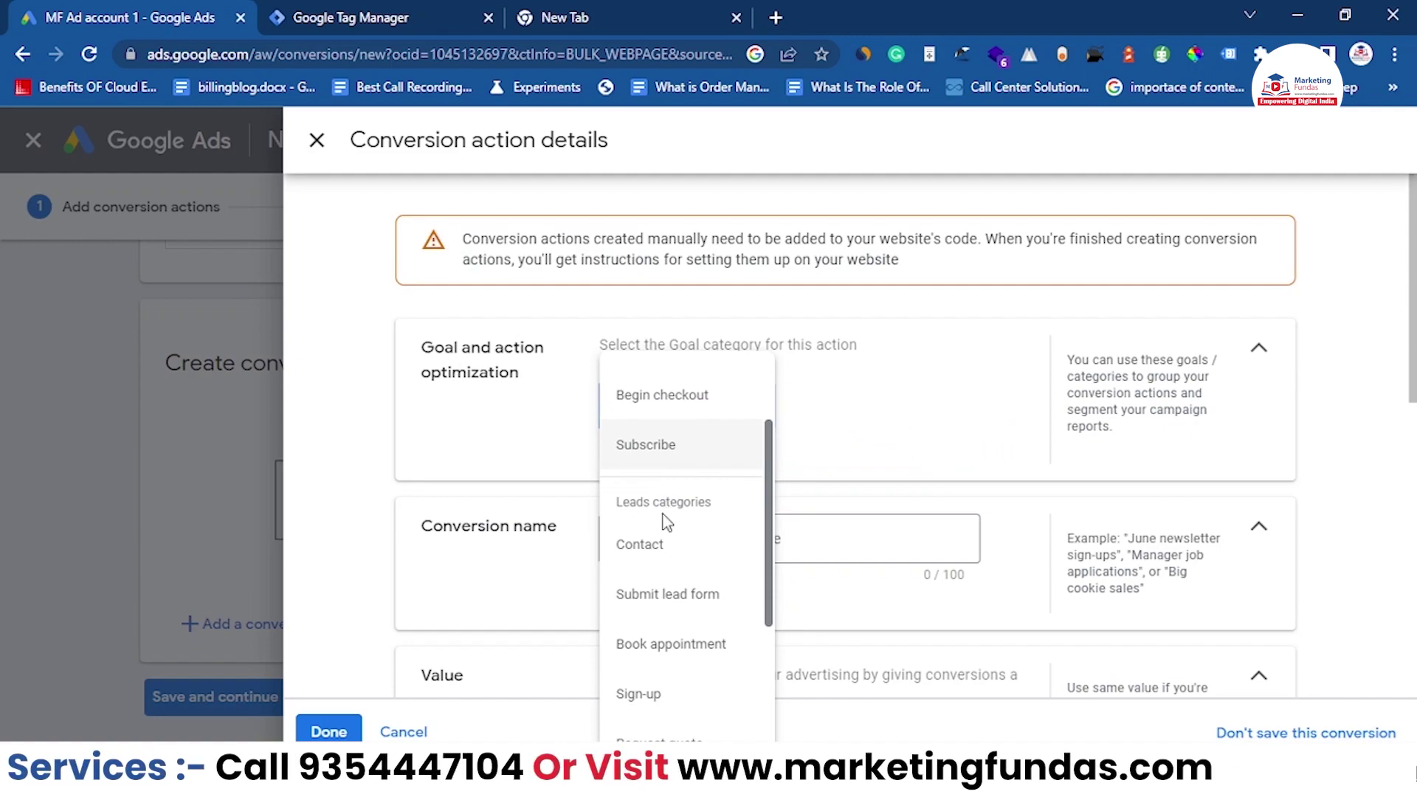
scroll(655, 568, "down", 2)
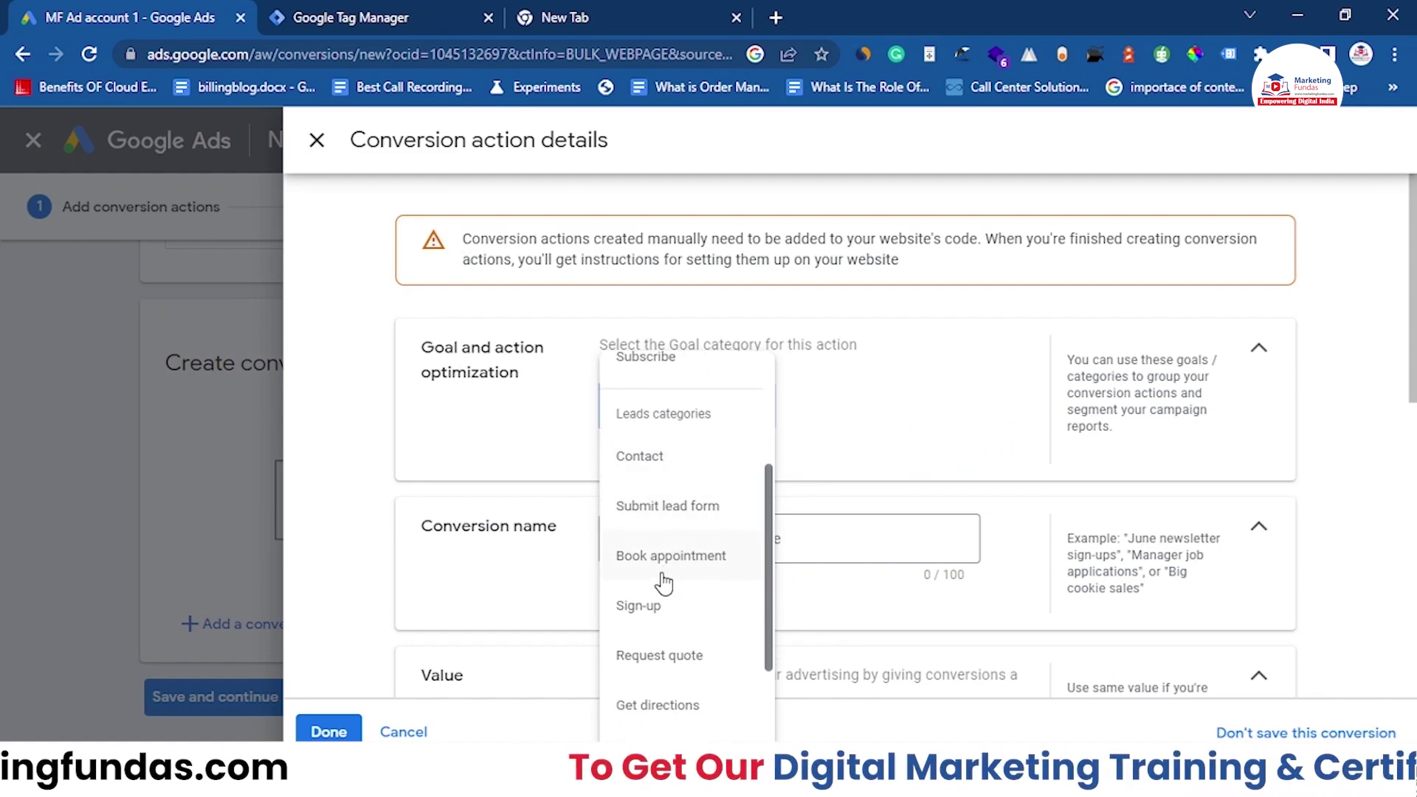
scroll(662, 583, "down", 1)
scroll(663, 583, "down", 4)
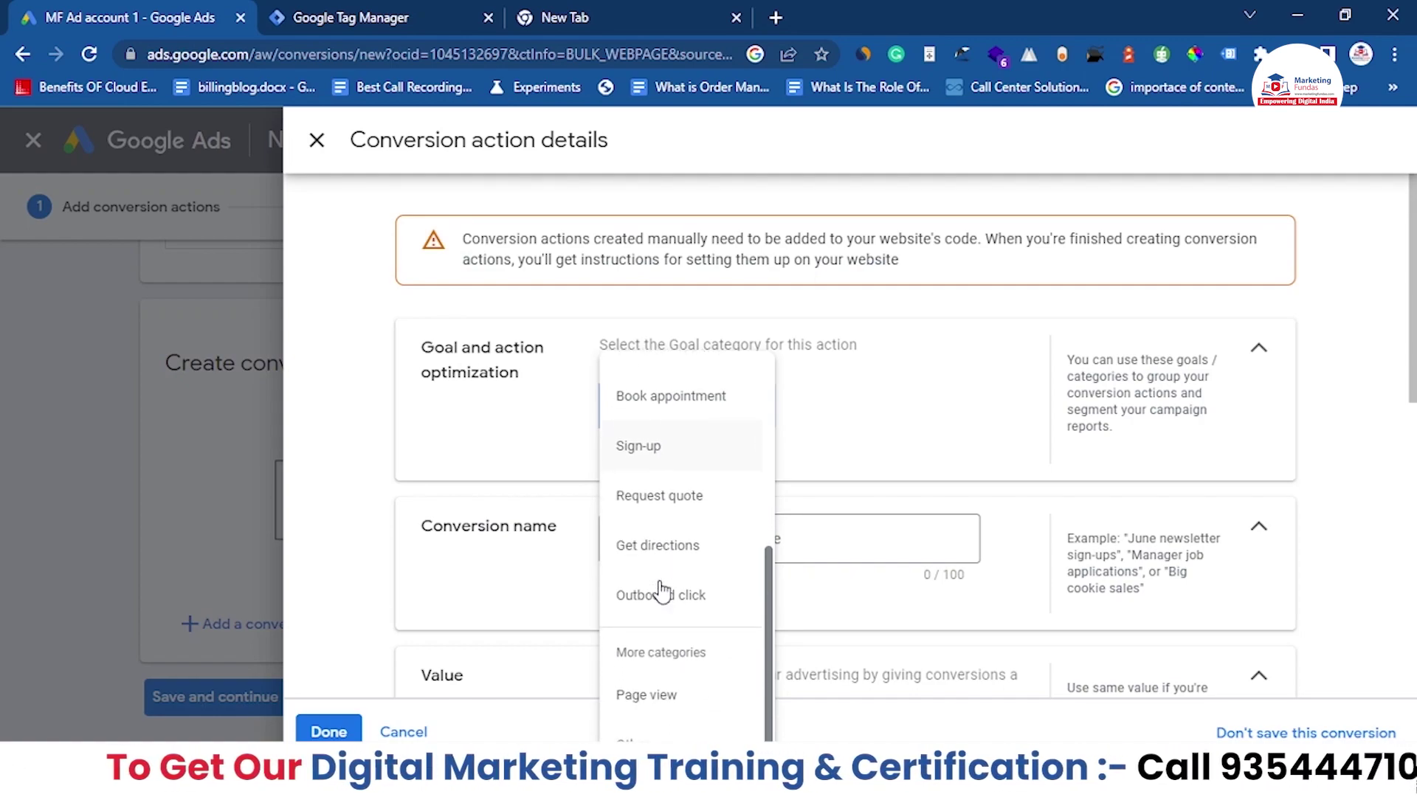
scroll(662, 591, "down", 1)
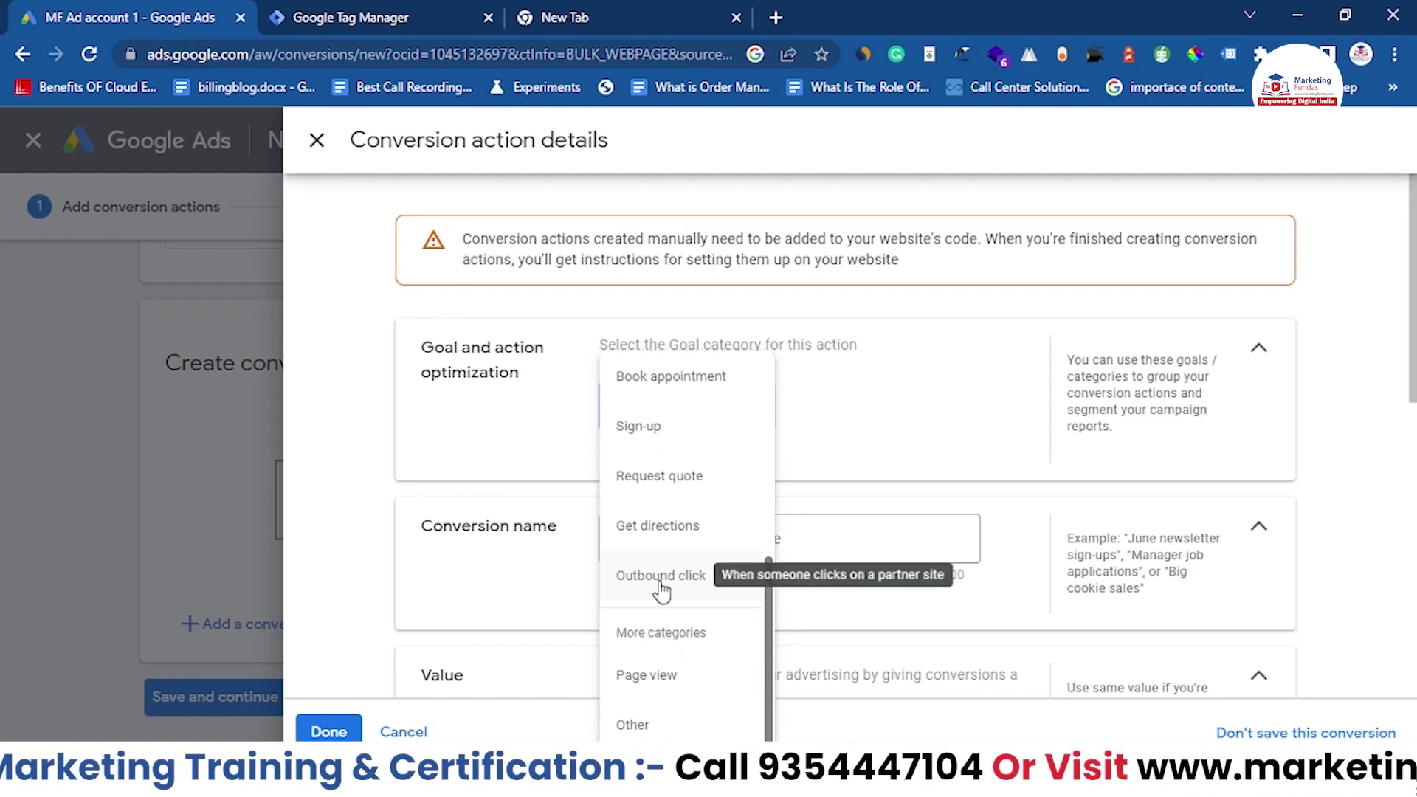
scroll(650, 579, "up", 8)
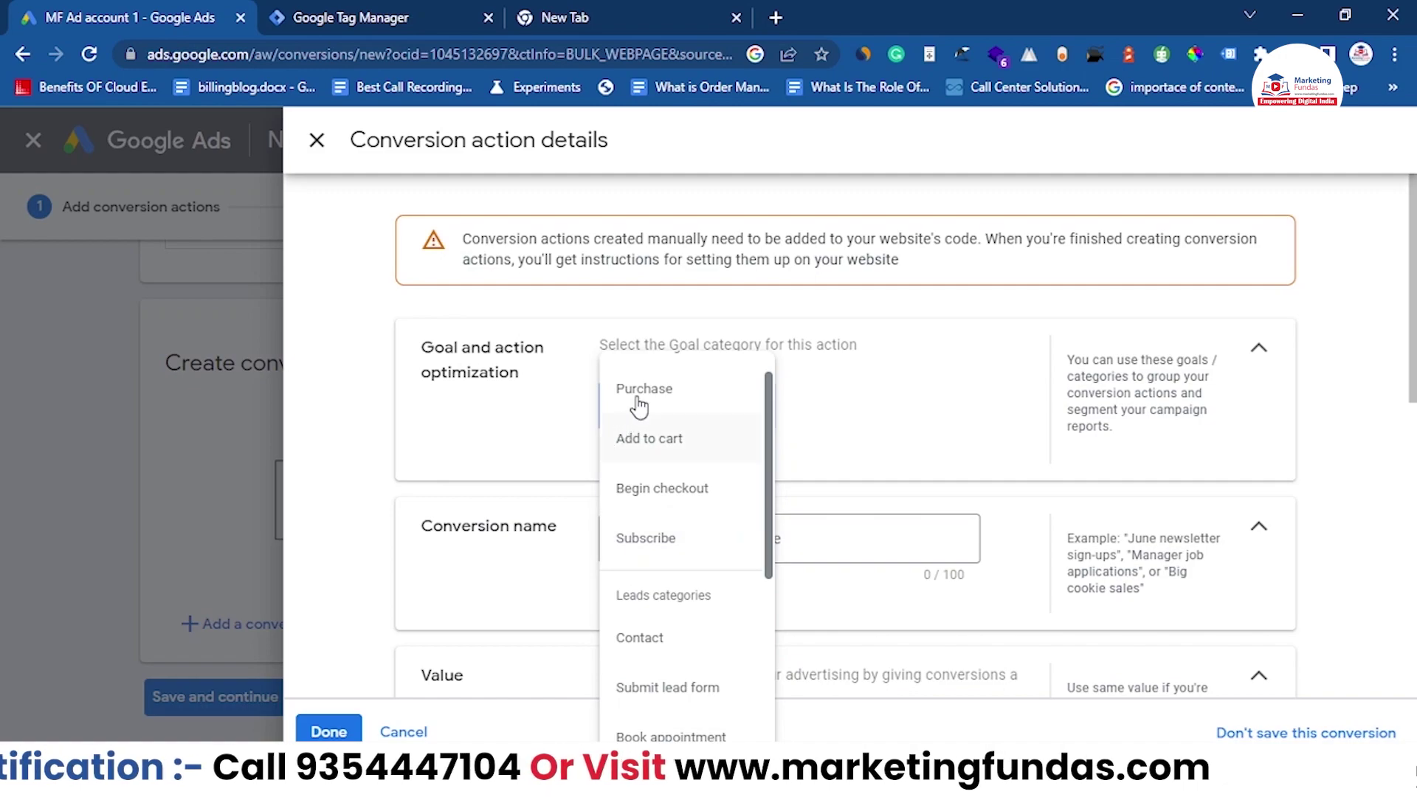
scroll(656, 429, "up", 1)
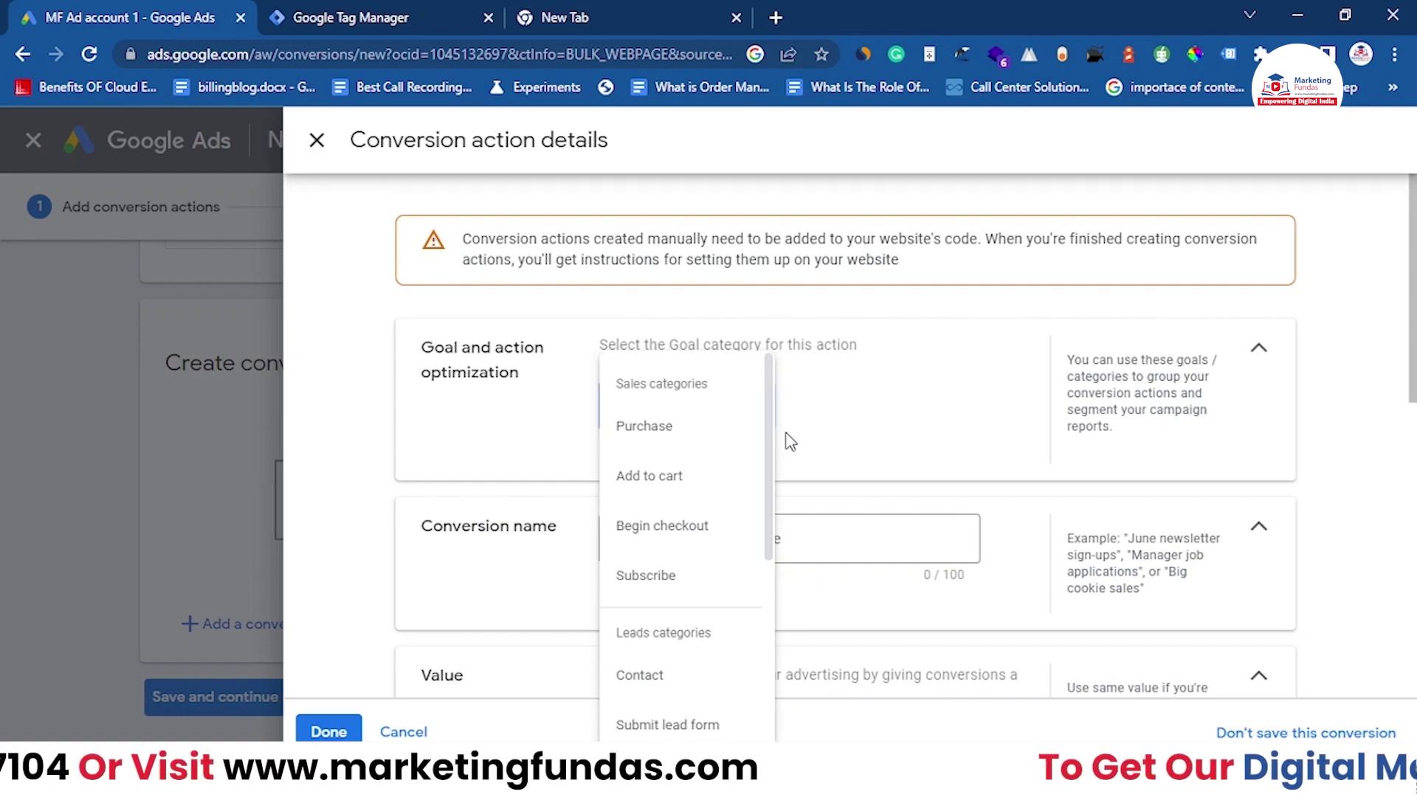
scroll(659, 545, "down", 1)
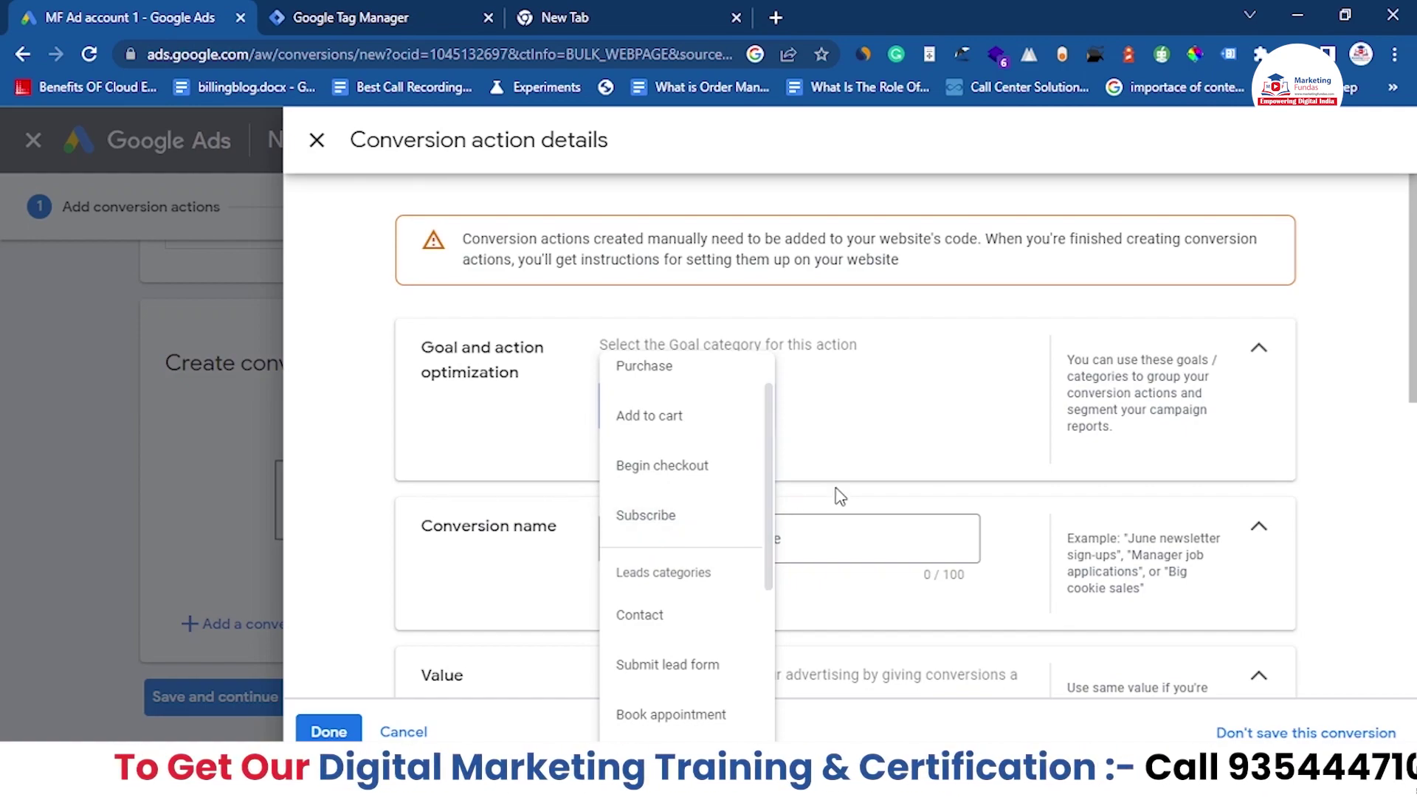
scroll(839, 496, "down", 1)
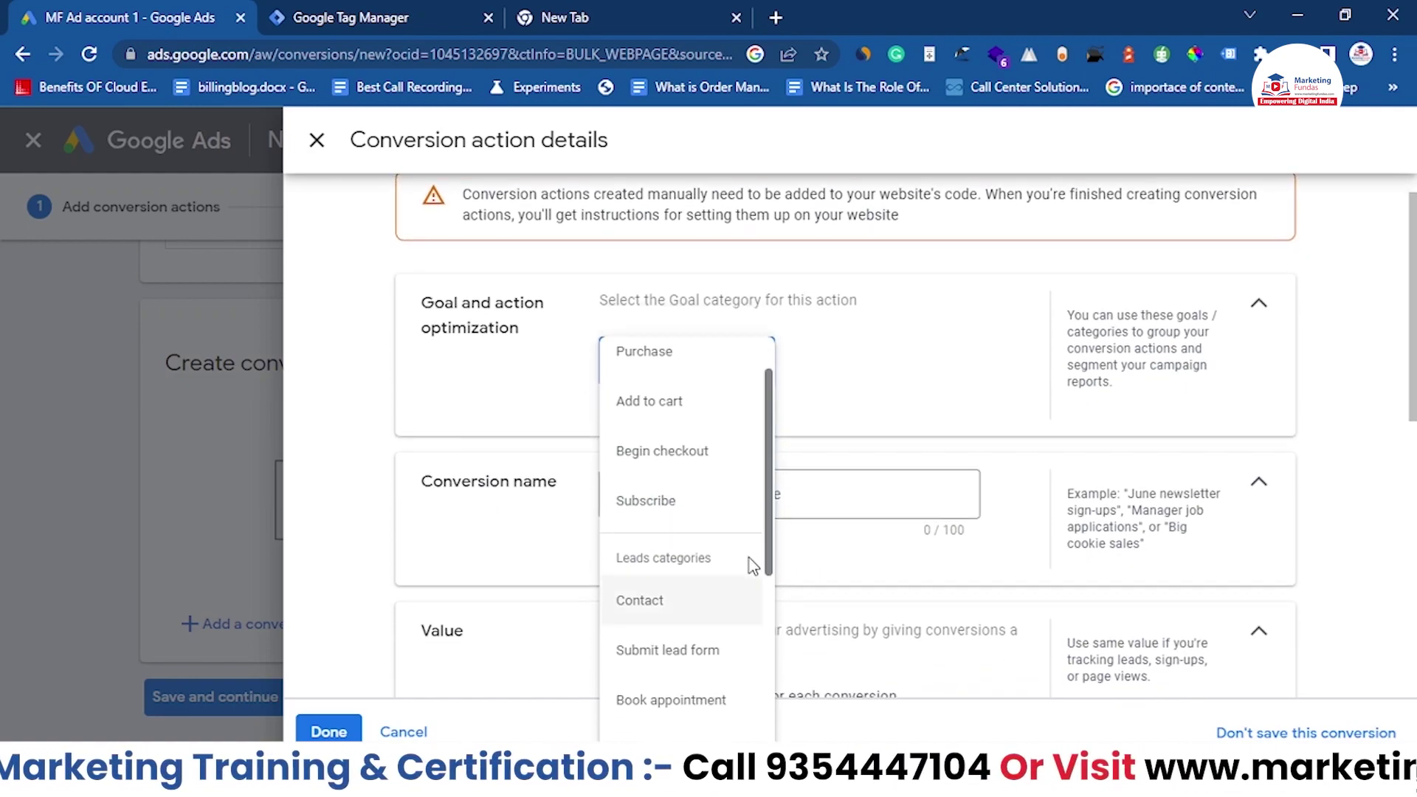
scroll(709, 561, "down", 2)
scroll(709, 561, "down", 2)
scroll(708, 562, "down", 2)
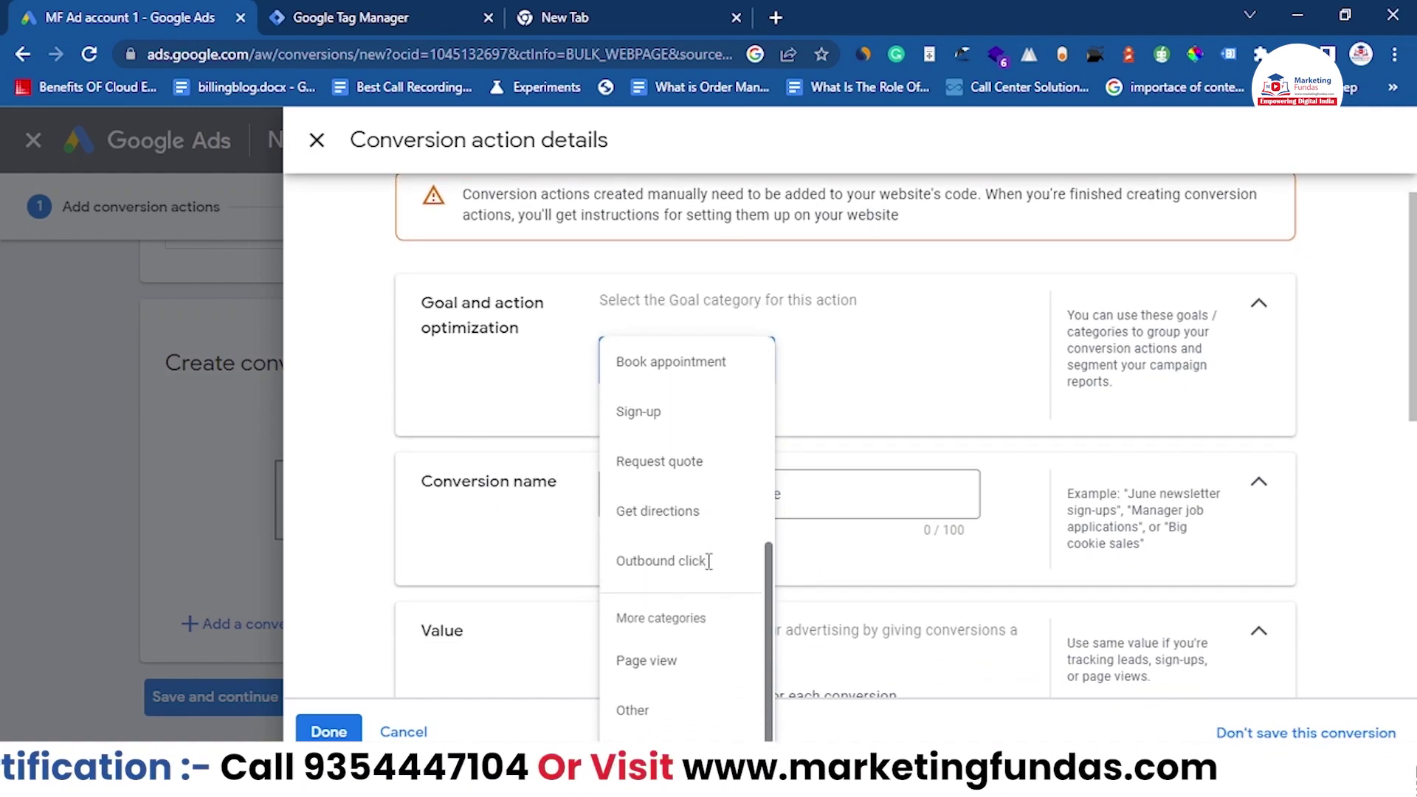
left_click(648, 661)
scroll(507, 453, "down", 2)
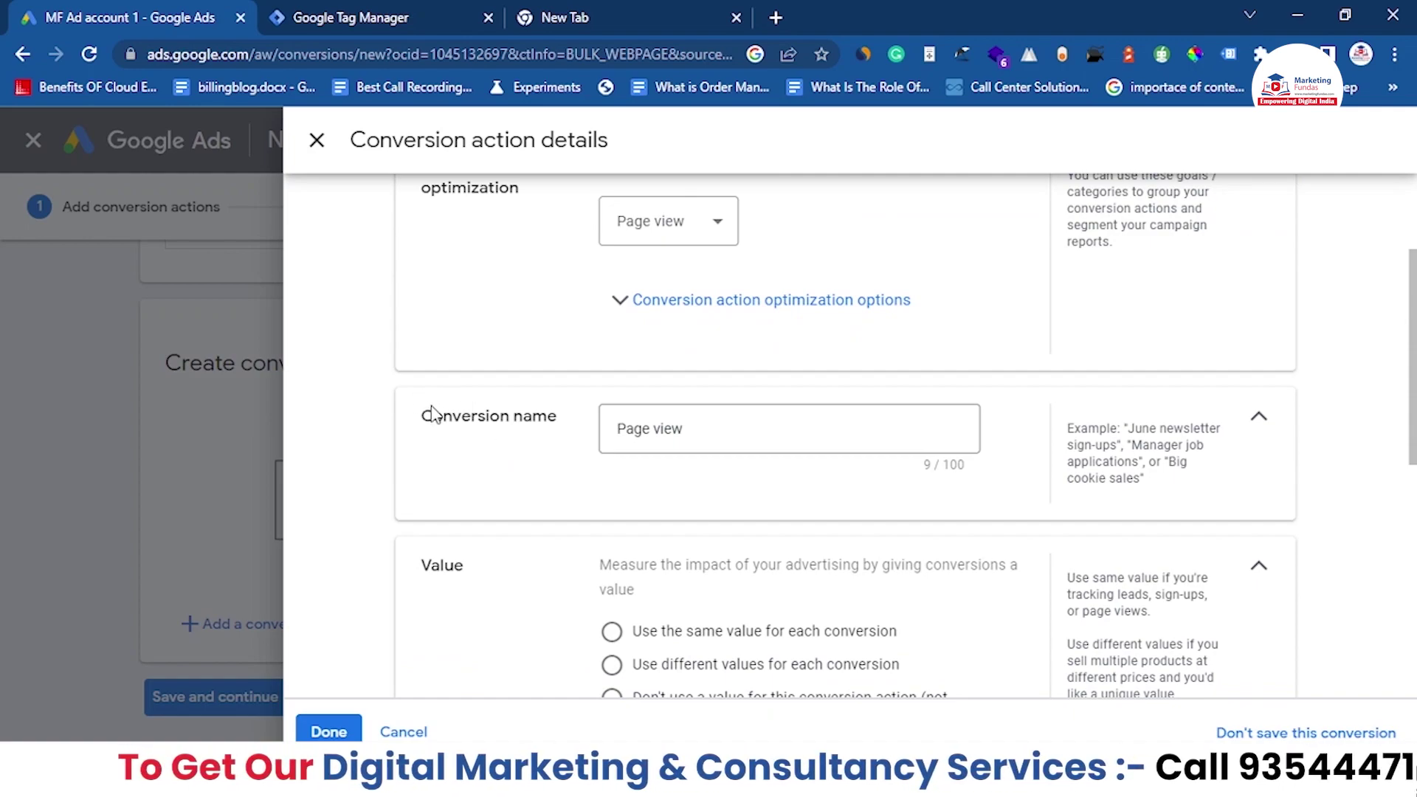
Step: Keep the name 'Page view' and choose 'Don't use a value for this conversion action'
left_click(604, 419)
left_click_drag(718, 433, 603, 440)
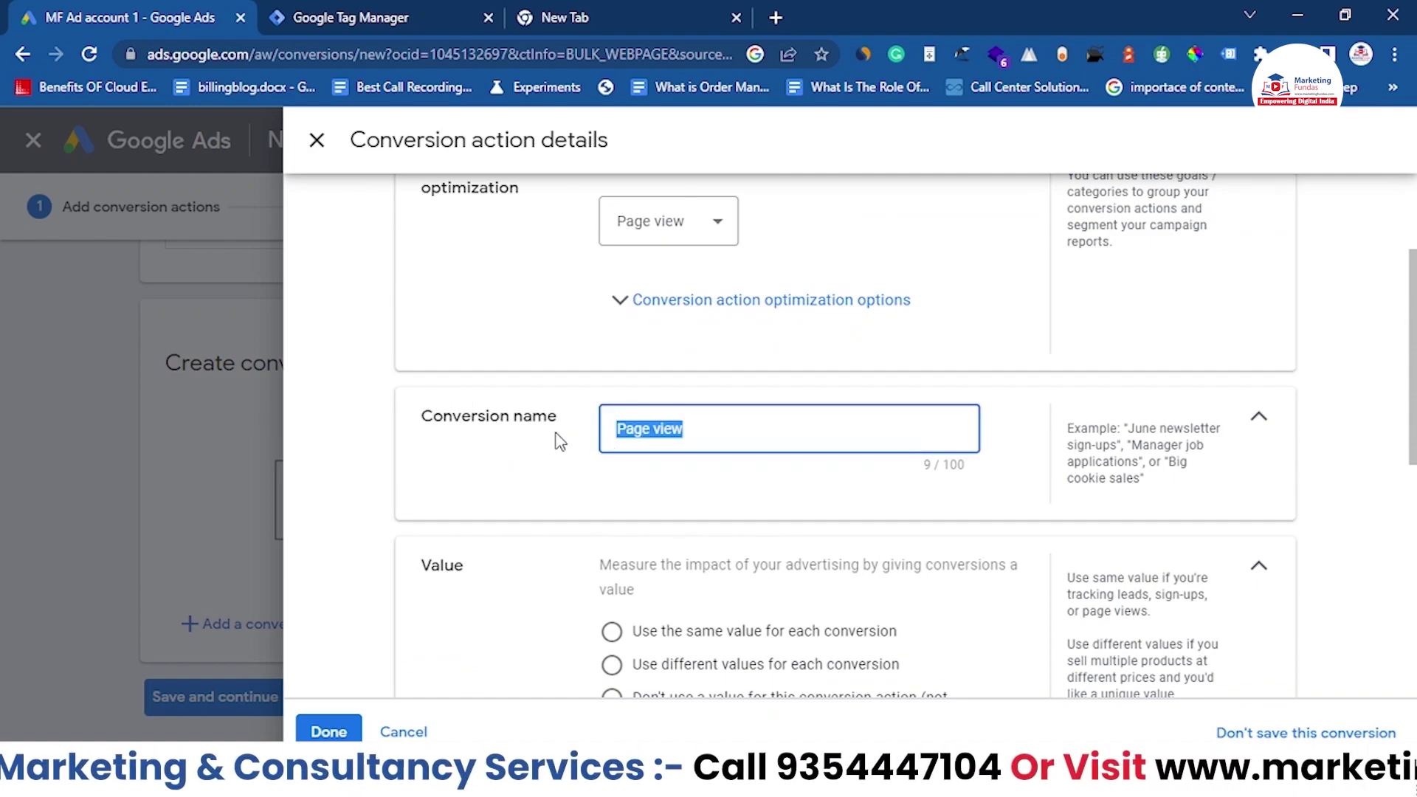
scroll(558, 440, "up", 1)
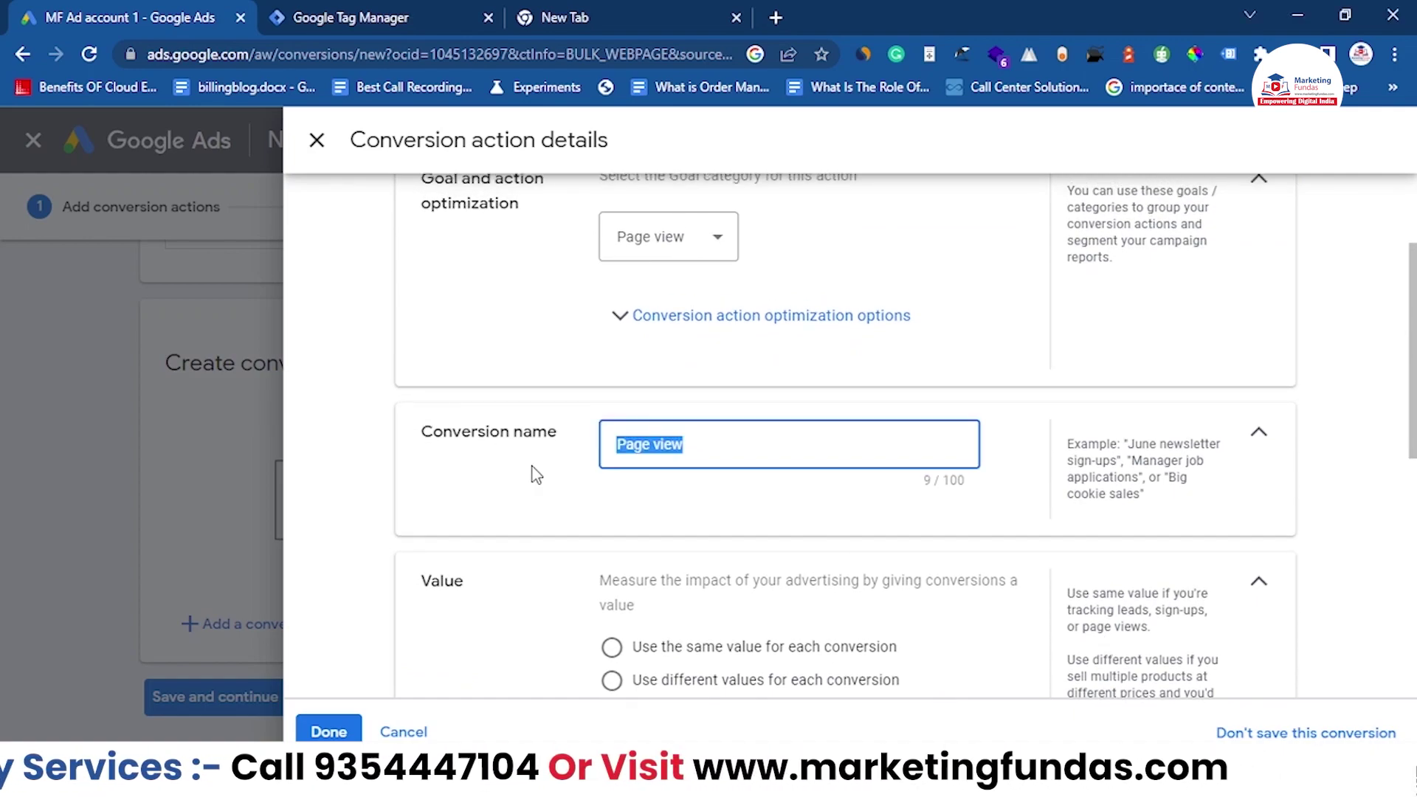
left_click(578, 485)
scroll(578, 485, "down", 3)
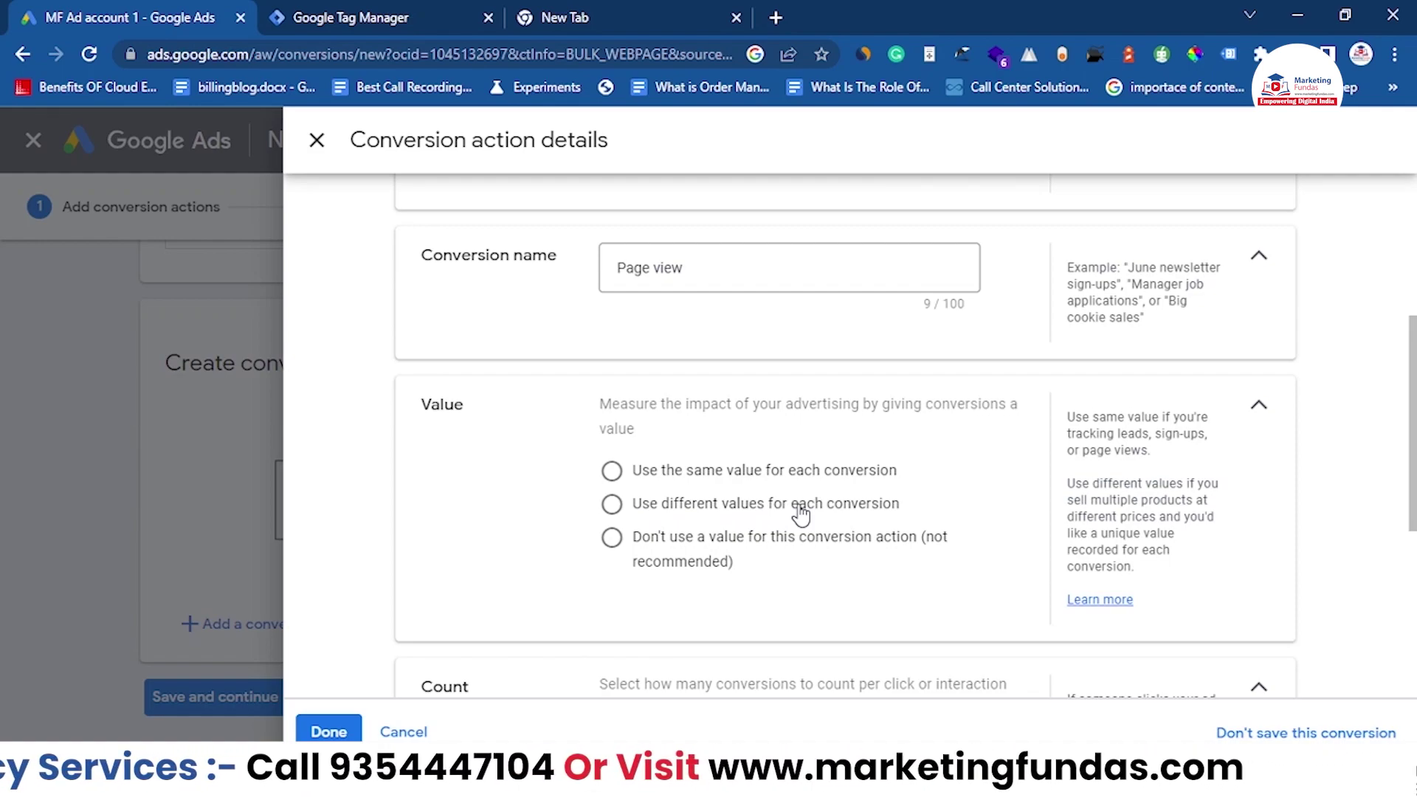
scroll(801, 515, "down", 1)
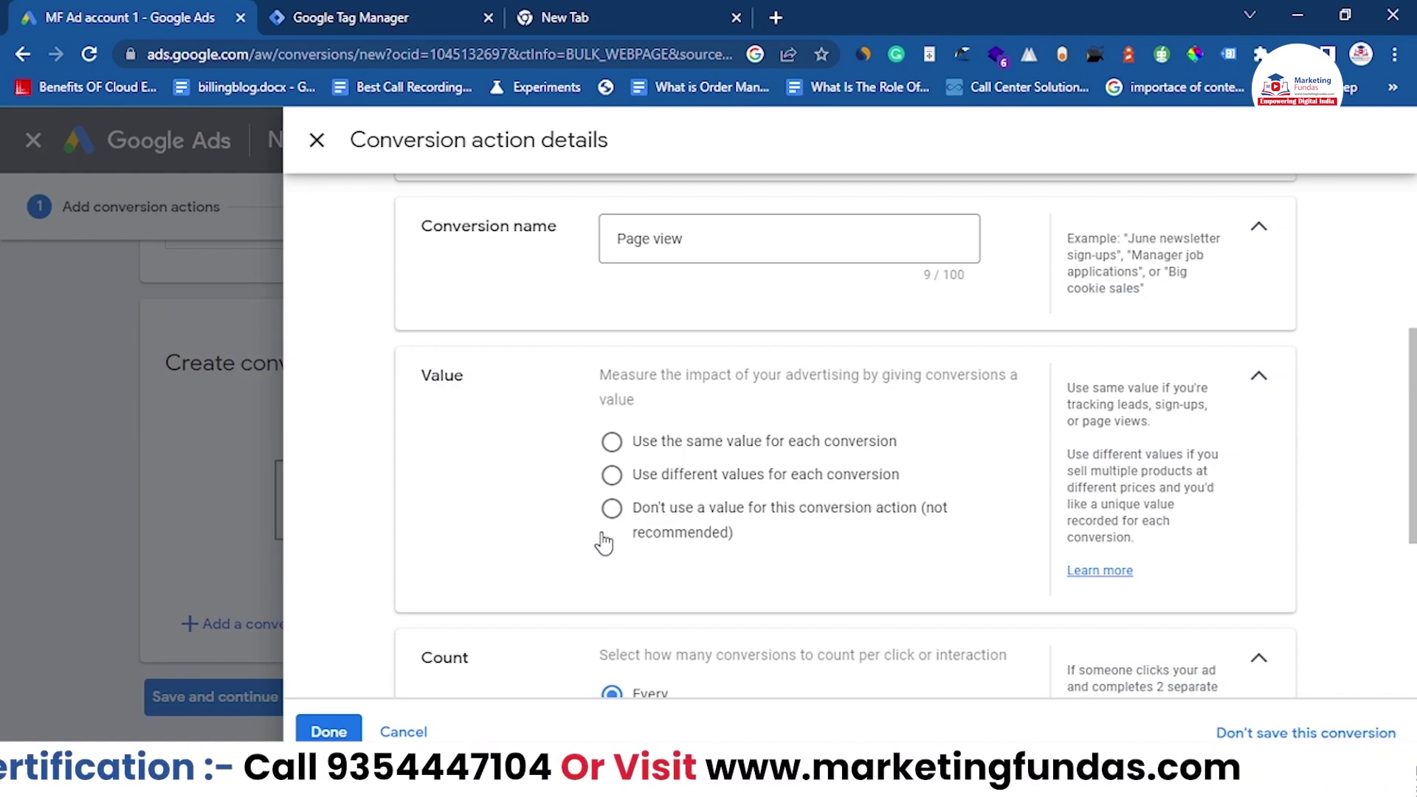
left_click(612, 509)
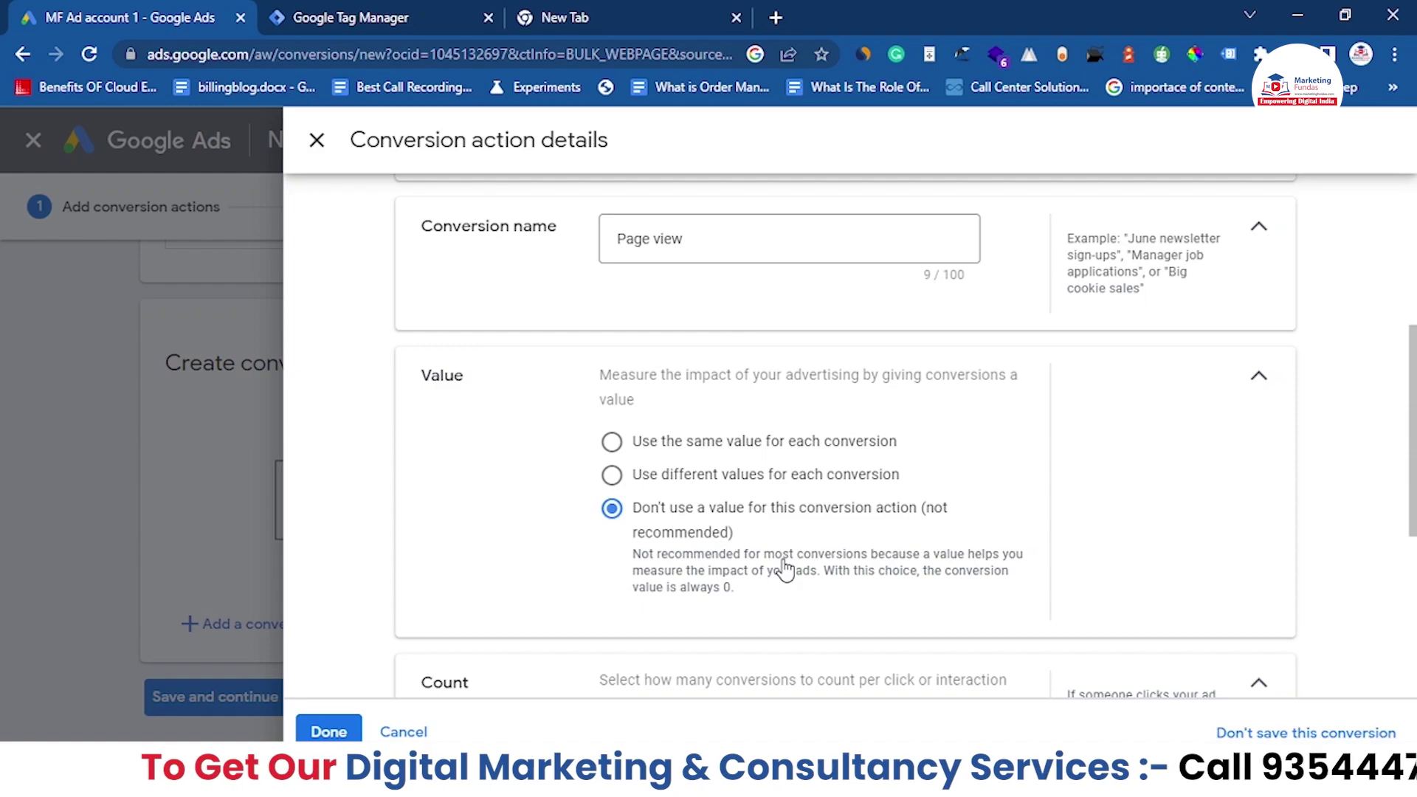
Step: Set Count to One conversion per interaction
scroll(784, 569, "down", 3)
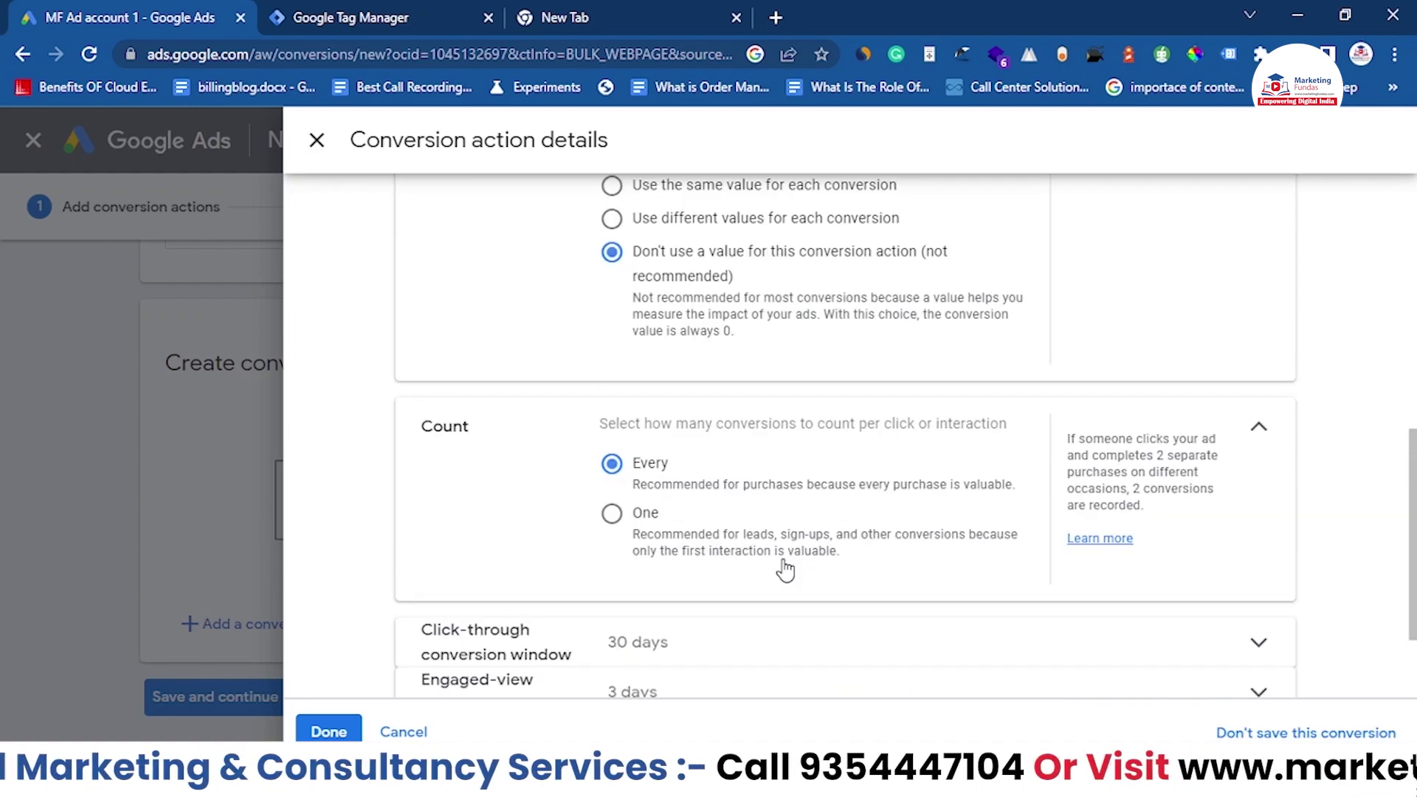
scroll(784, 569, "down", 1)
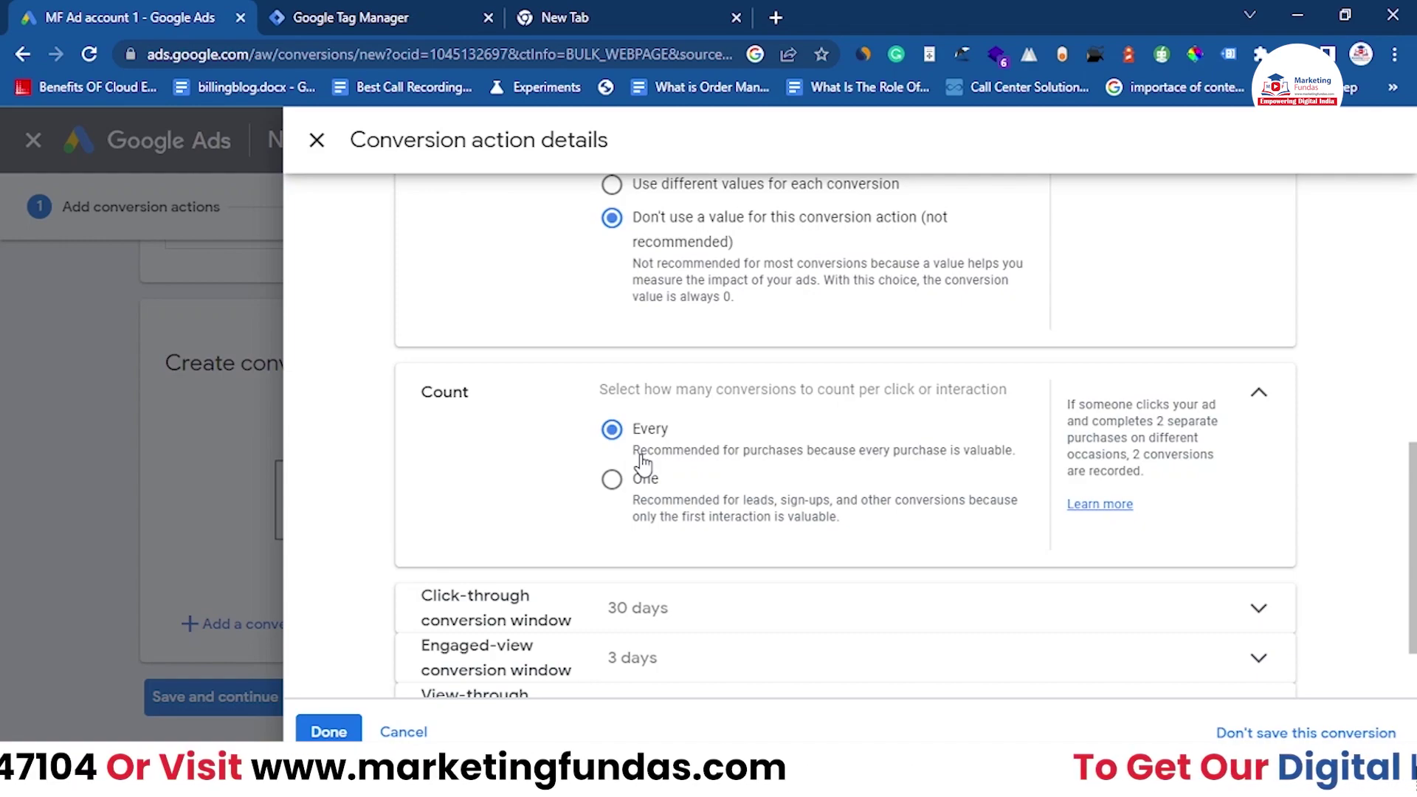
scroll(476, 438, "down", 1)
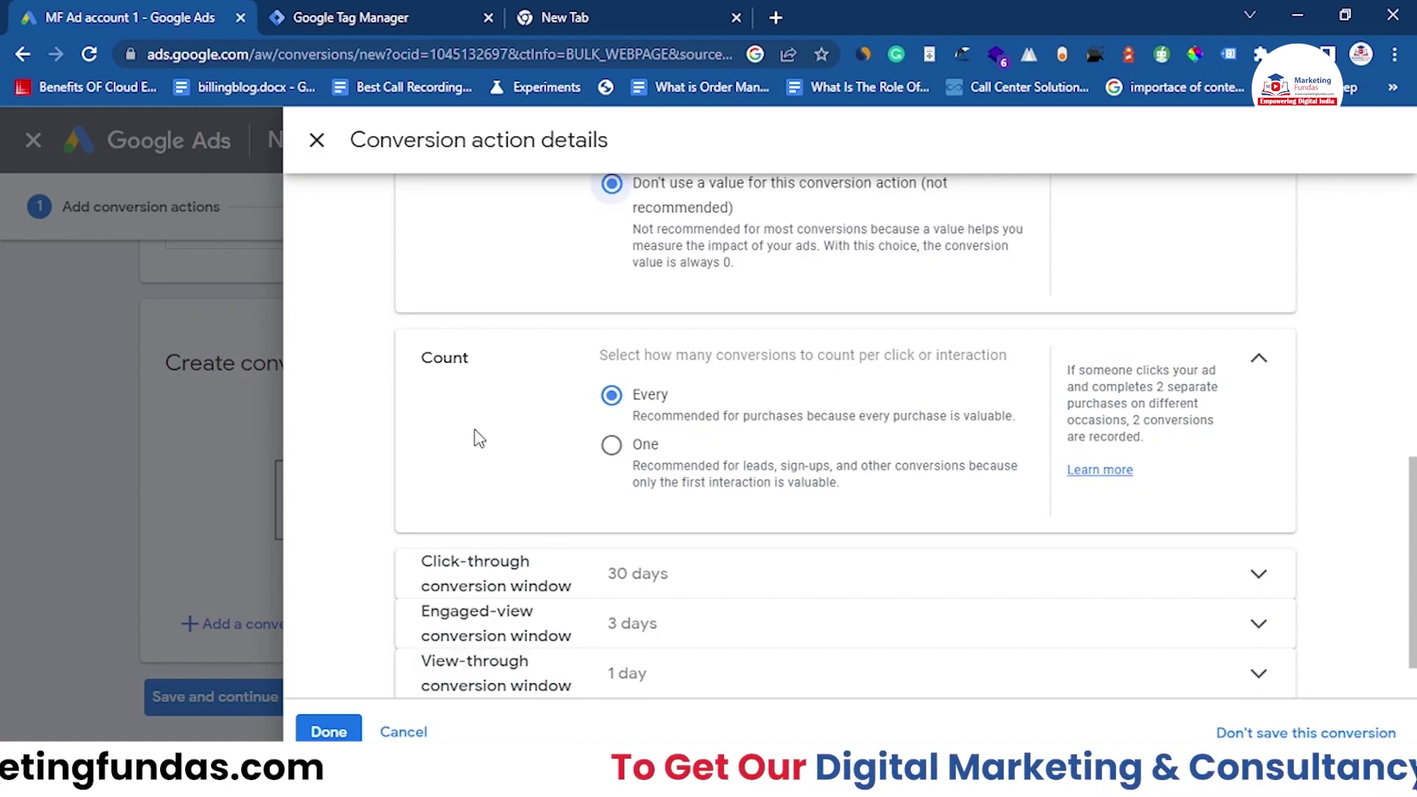
scroll(478, 437, "up", 1)
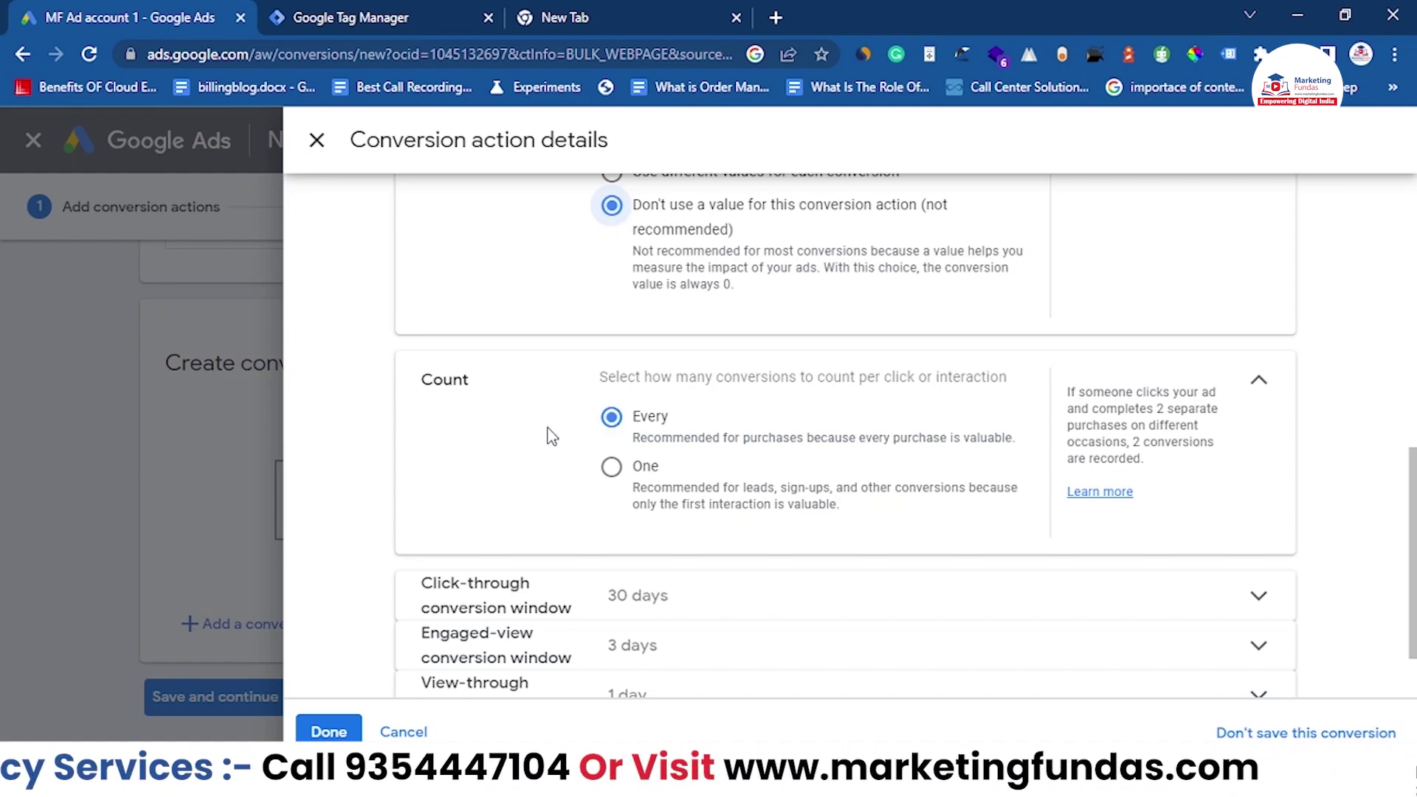
scroll(552, 436, "down", 1)
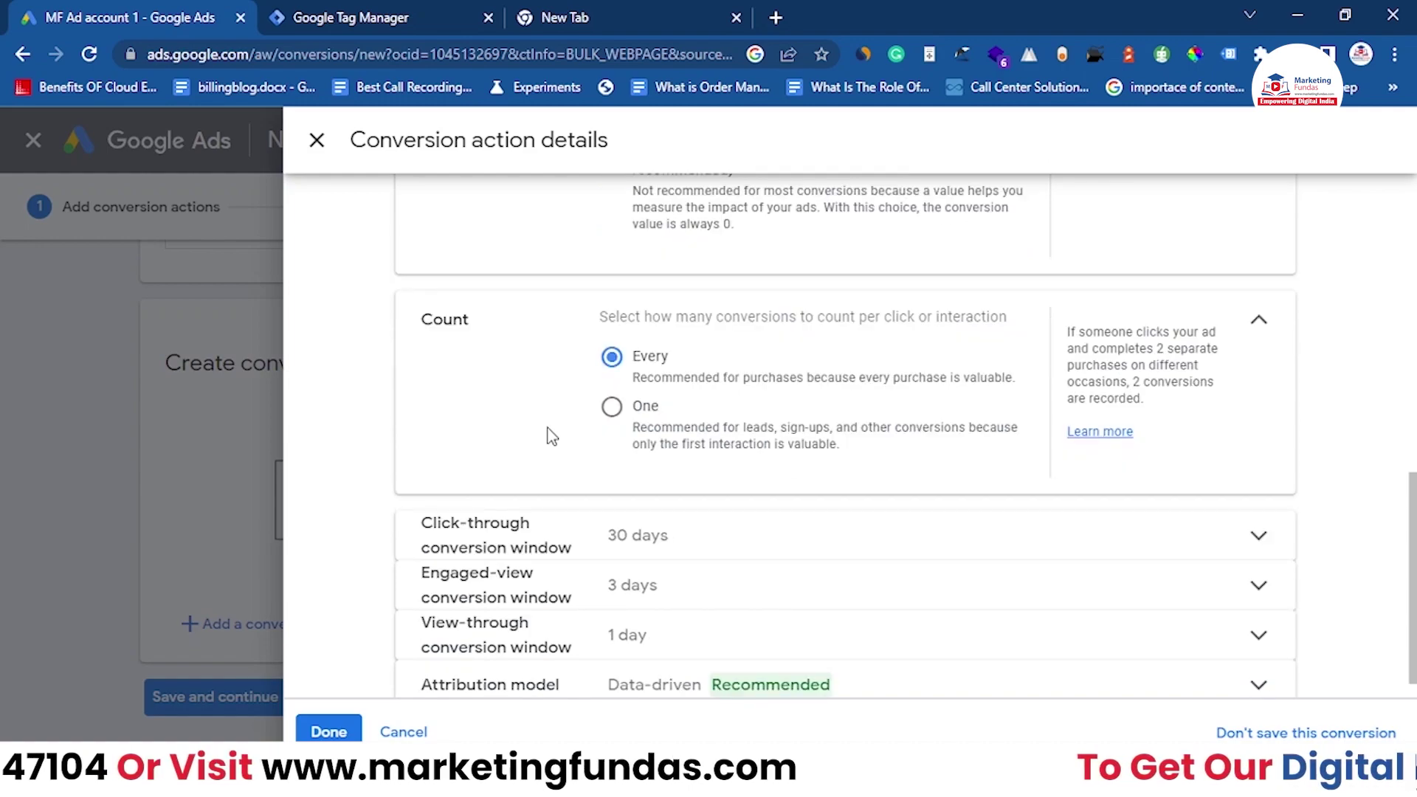
scroll(552, 436, "up", 1)
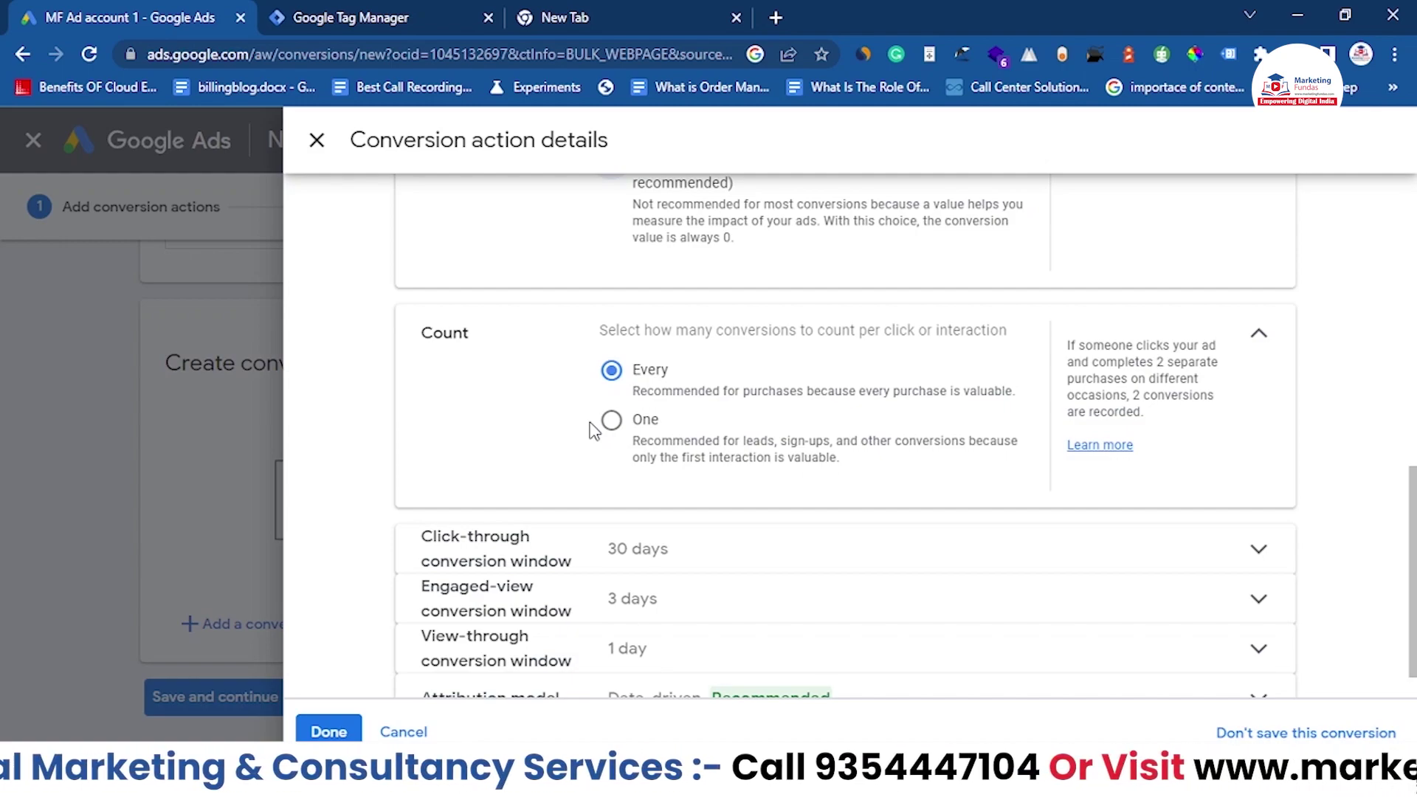
scroll(594, 431, "down", 1)
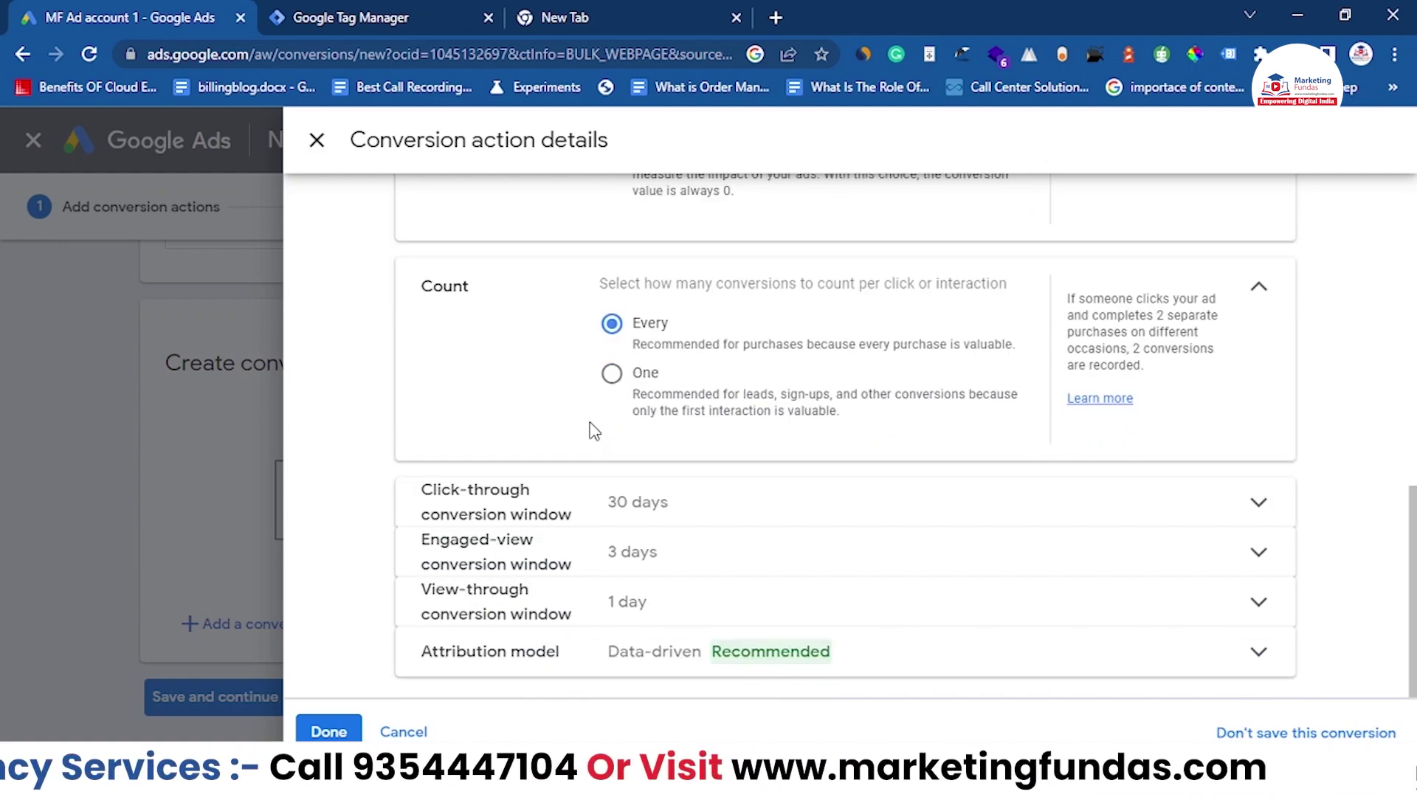
left_click(608, 378)
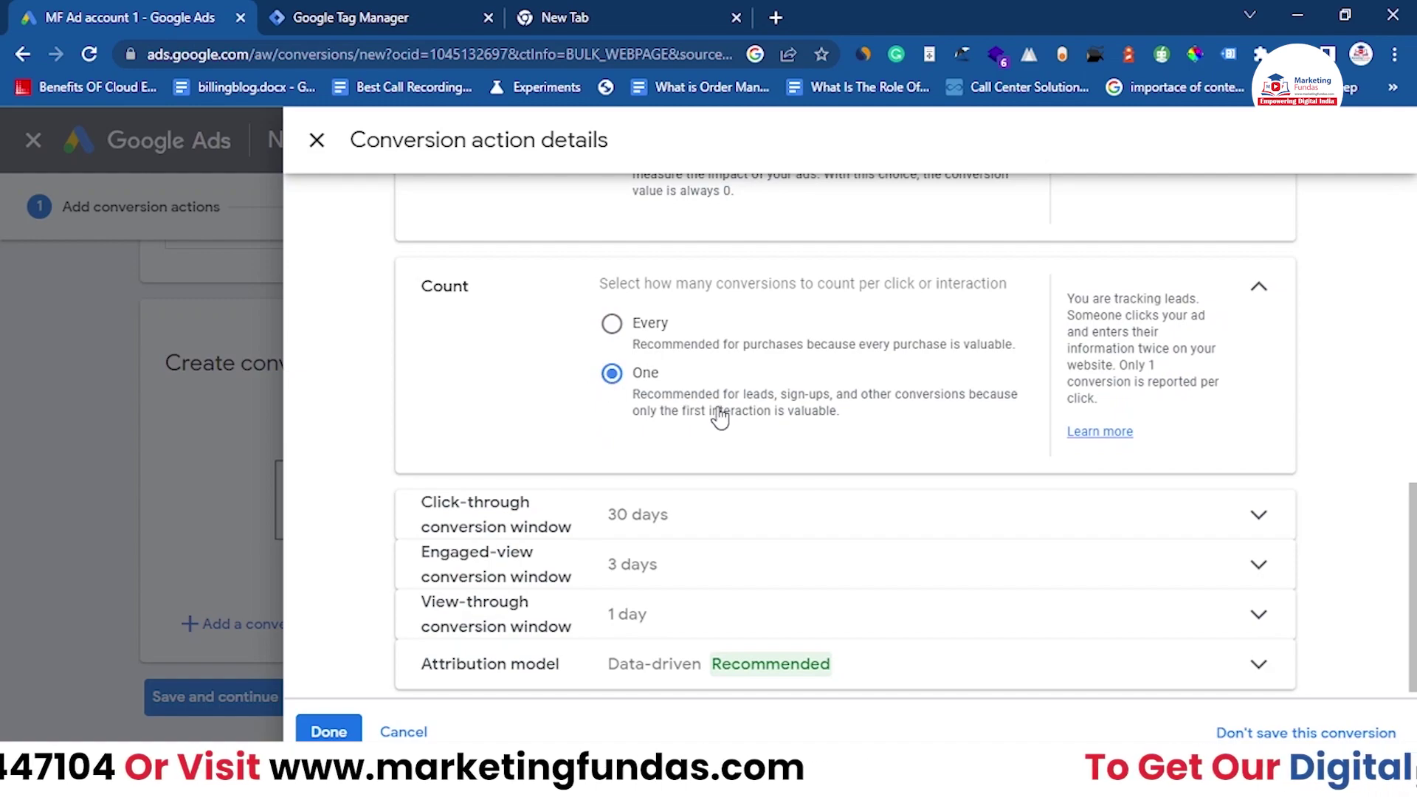
Step: Close the Page view conversion action details with Done
scroll(715, 413, "up", 5)
scroll(716, 414, "up", 3)
scroll(716, 413, "down", 8)
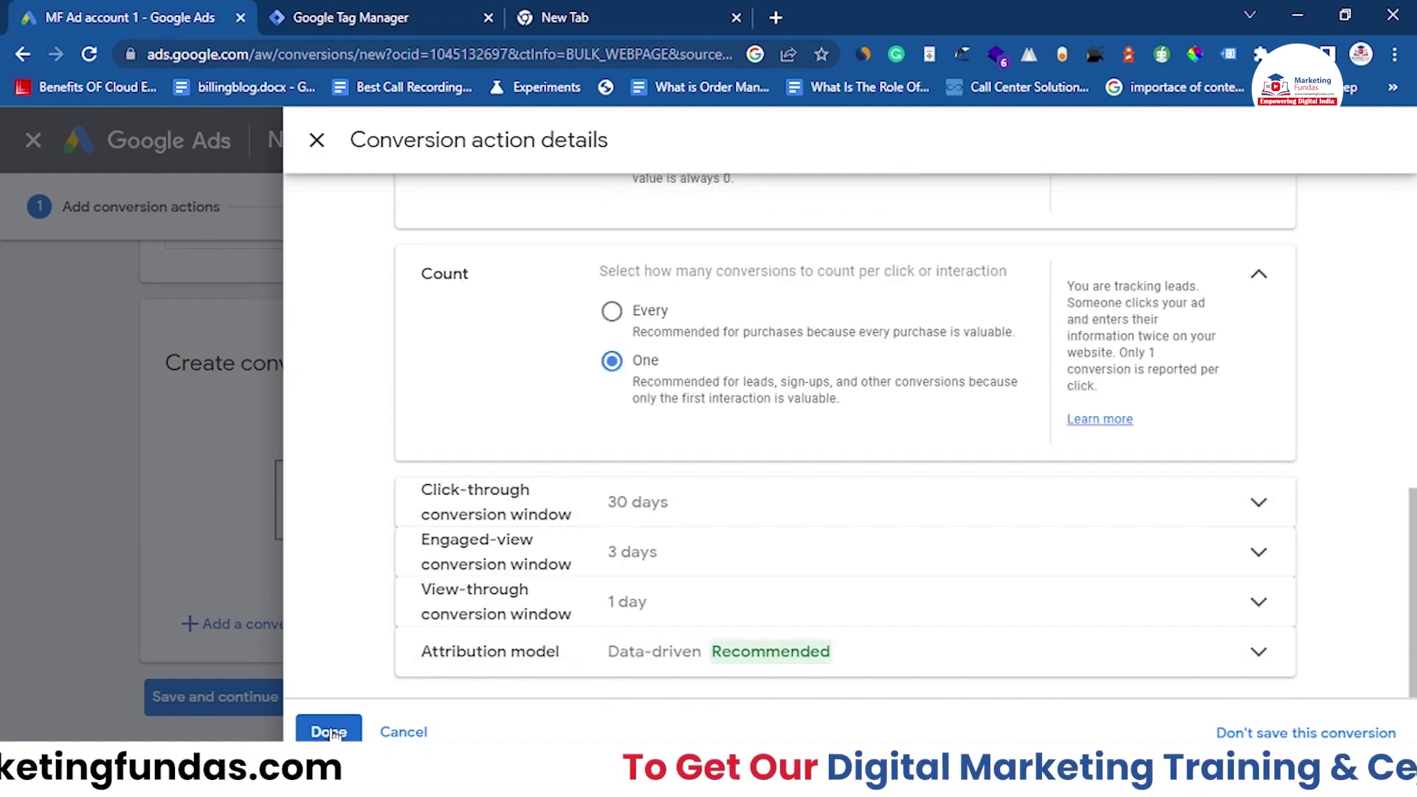
left_click(329, 732)
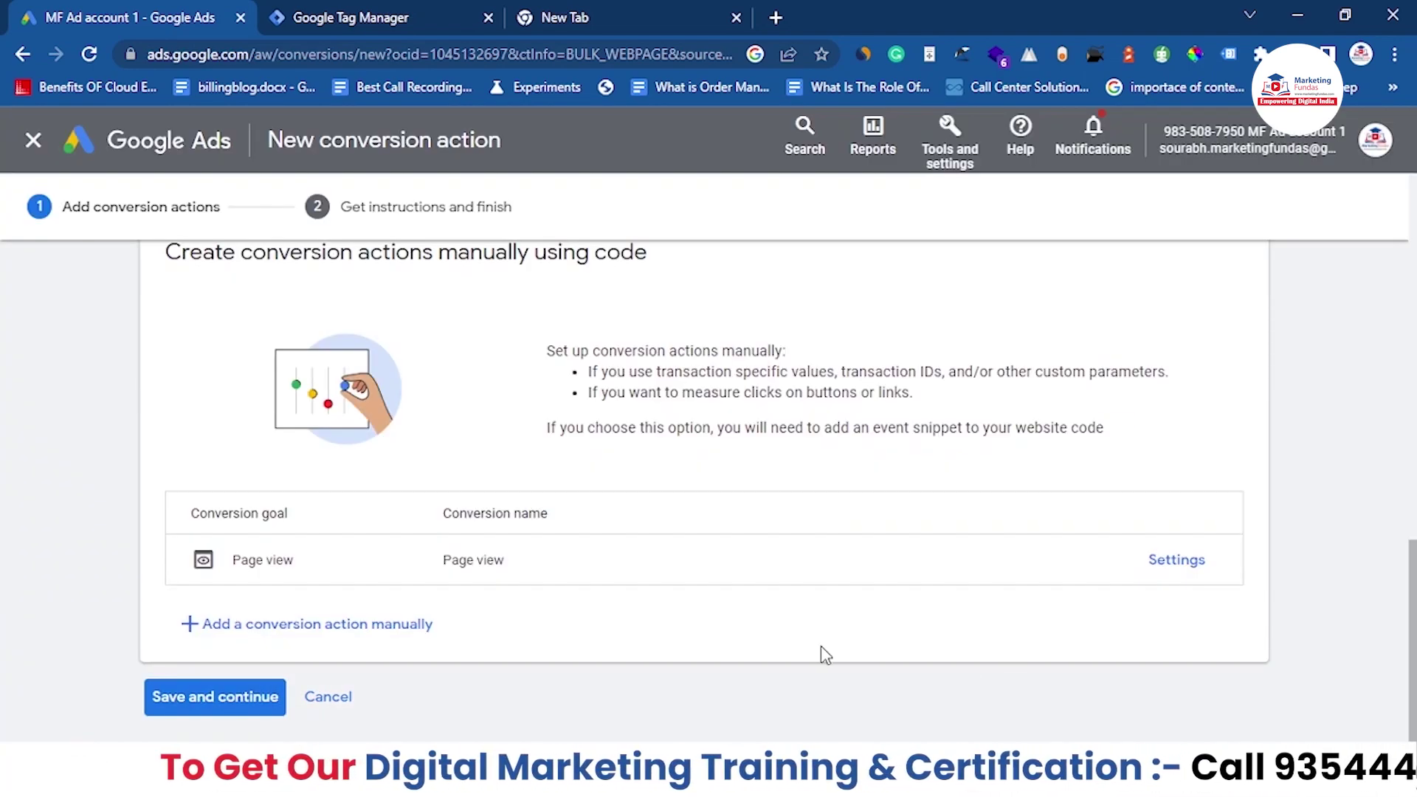
Step: Save and continue, view the Google Tag Manager instructions, and select the Conversion ID
left_click(214, 693)
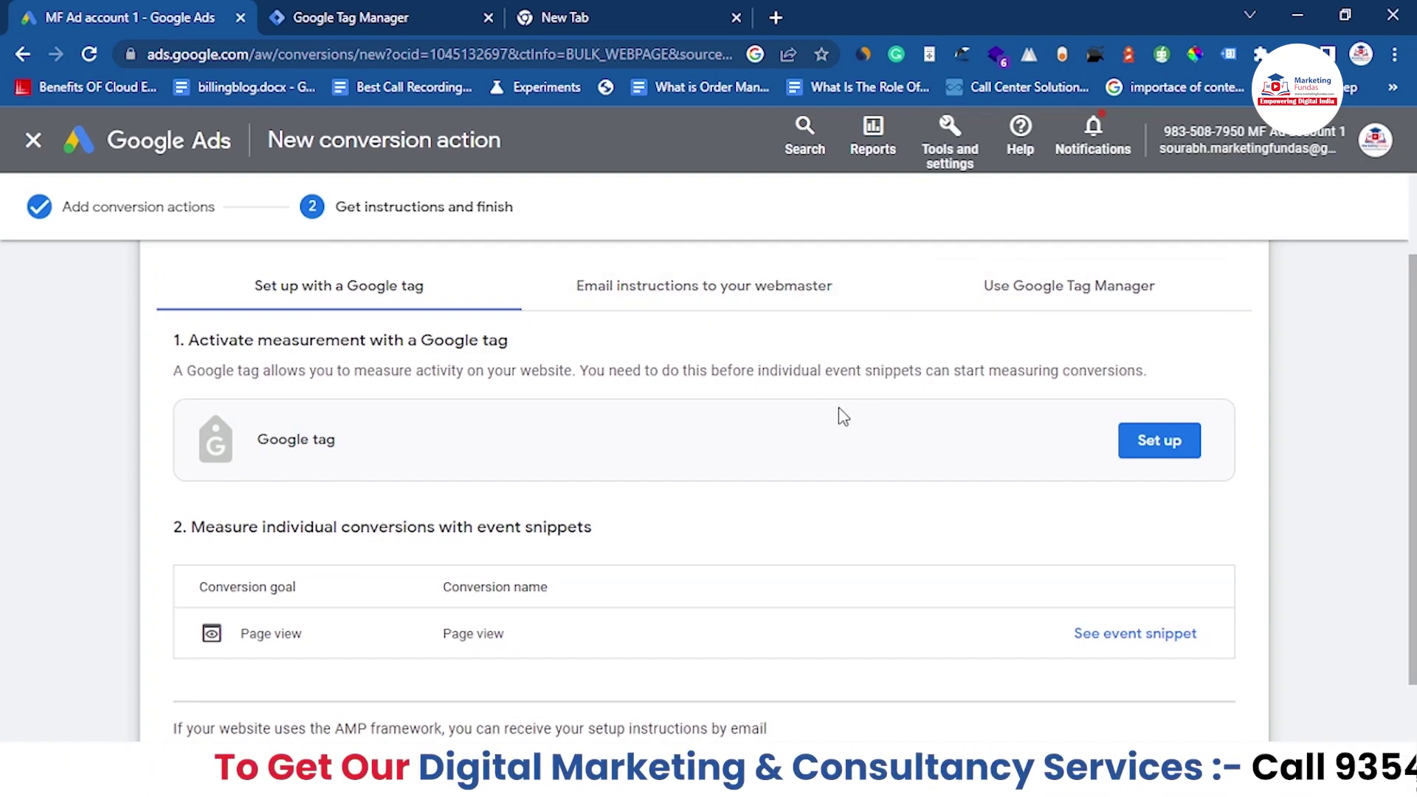
left_click(1072, 314)
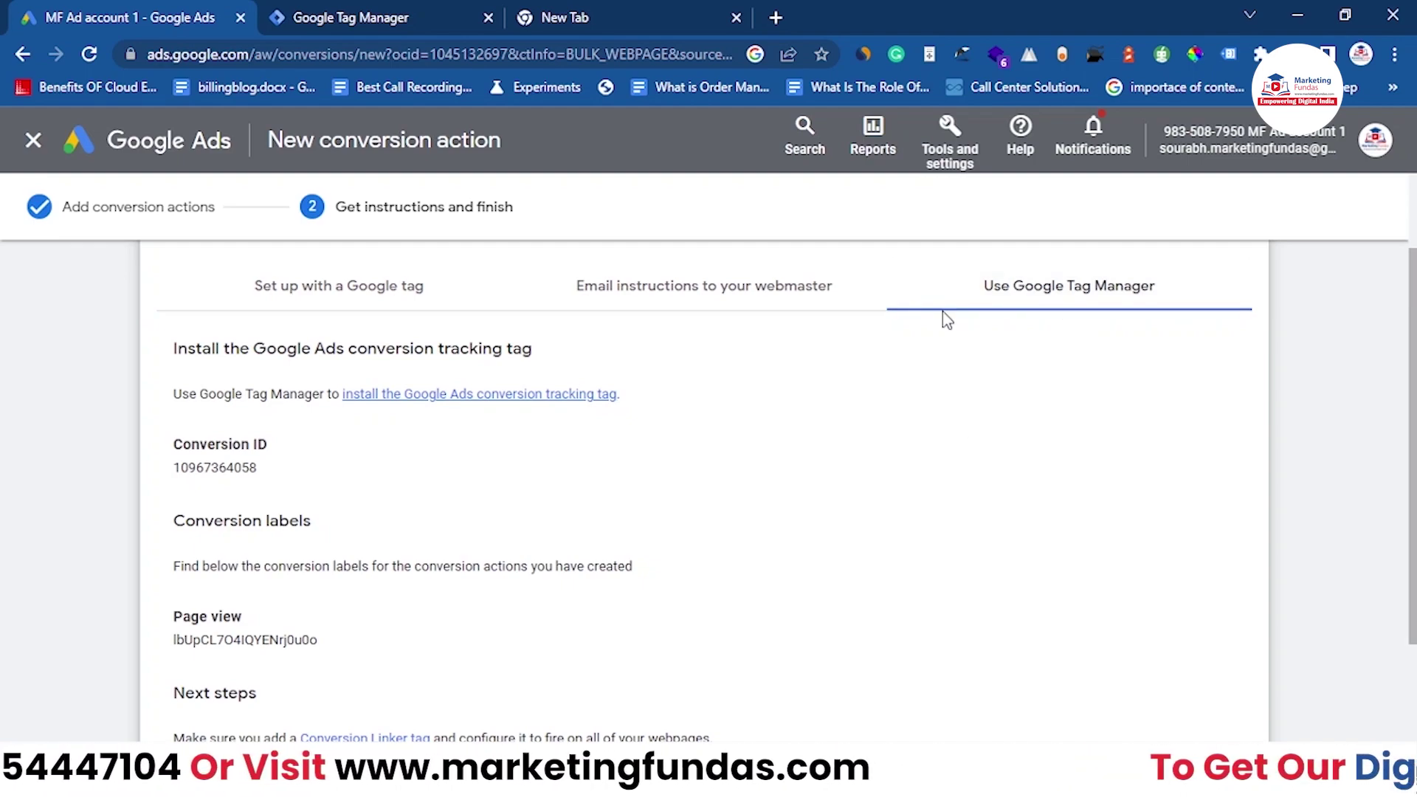
scroll(577, 415, "down", 1)
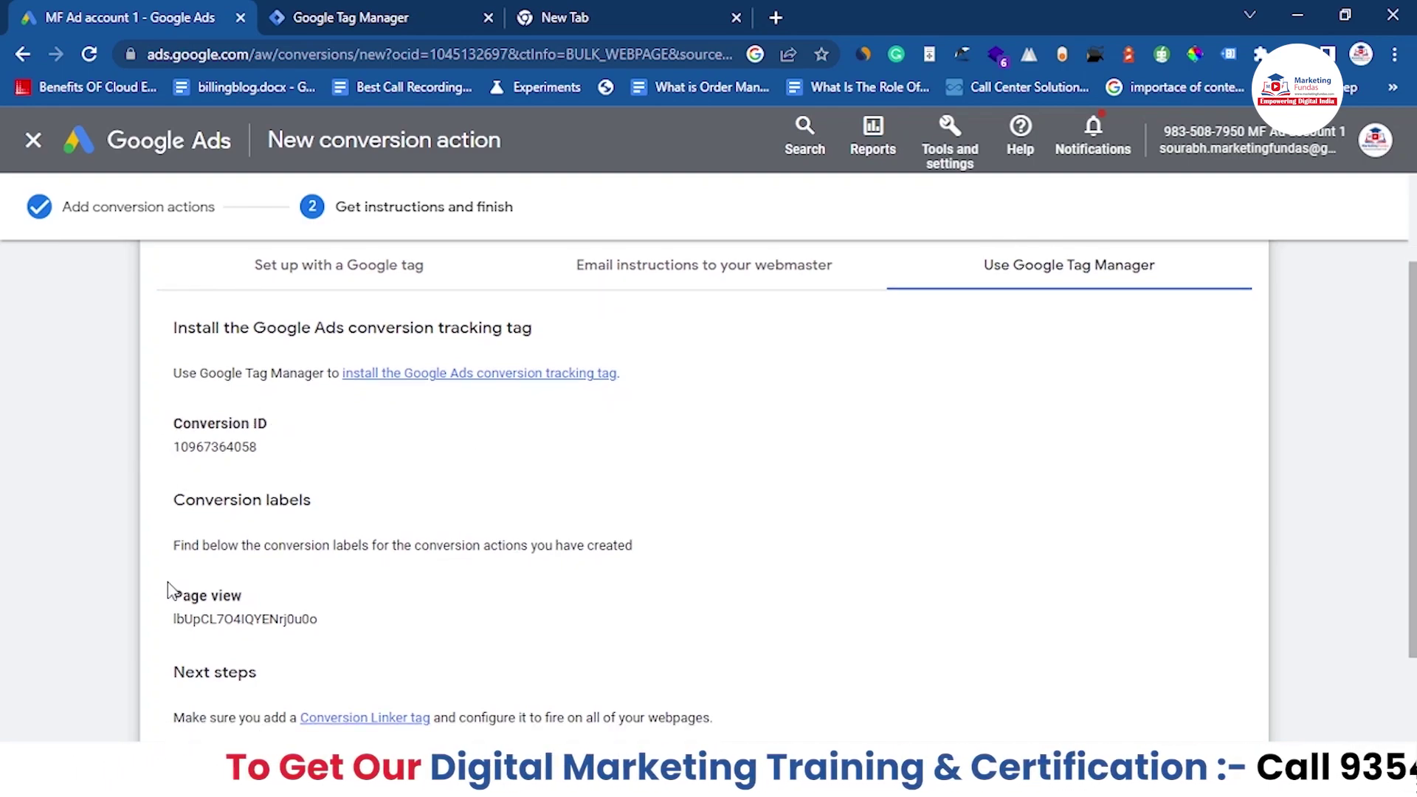
left_click_drag(173, 620, 339, 627)
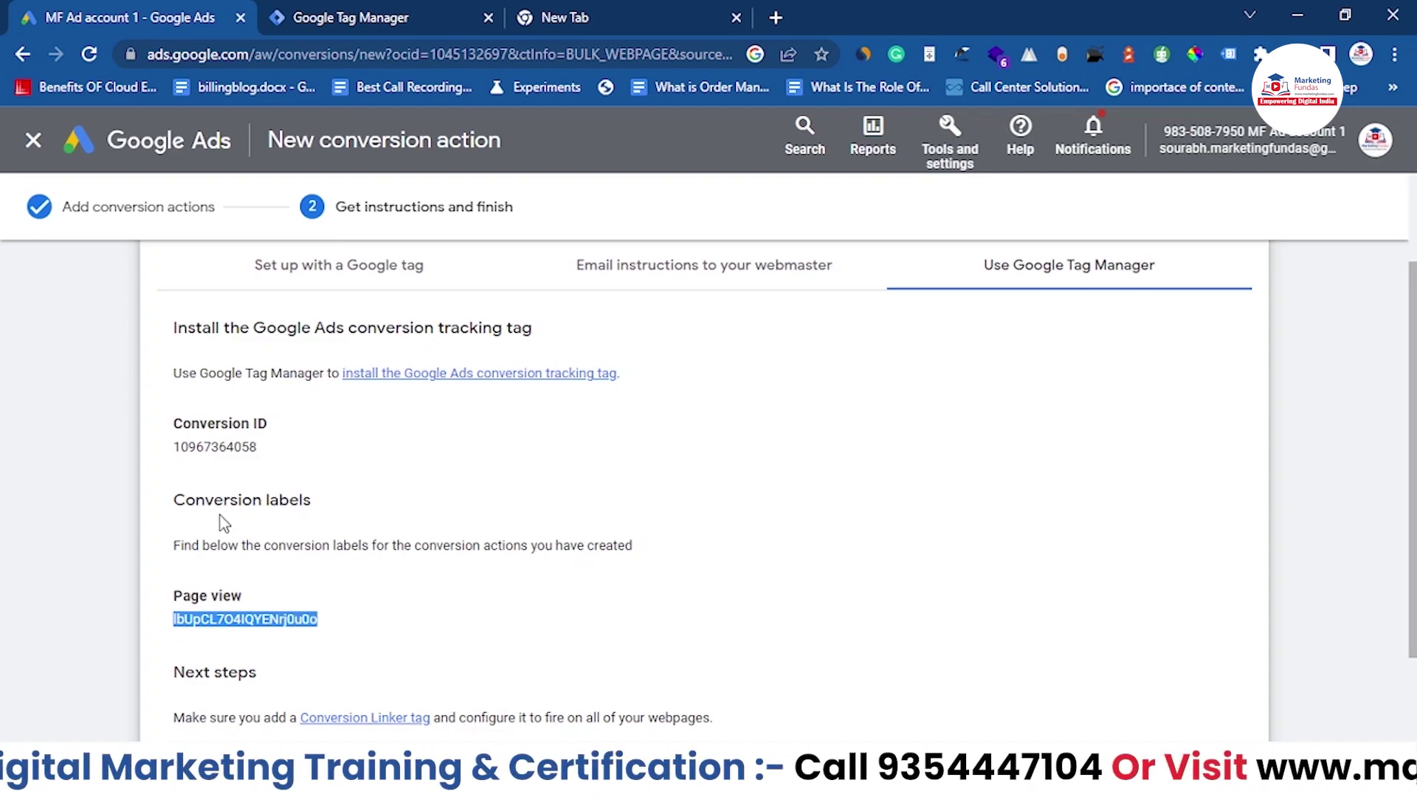
left_click(254, 453)
left_click_drag(254, 453, 180, 449)
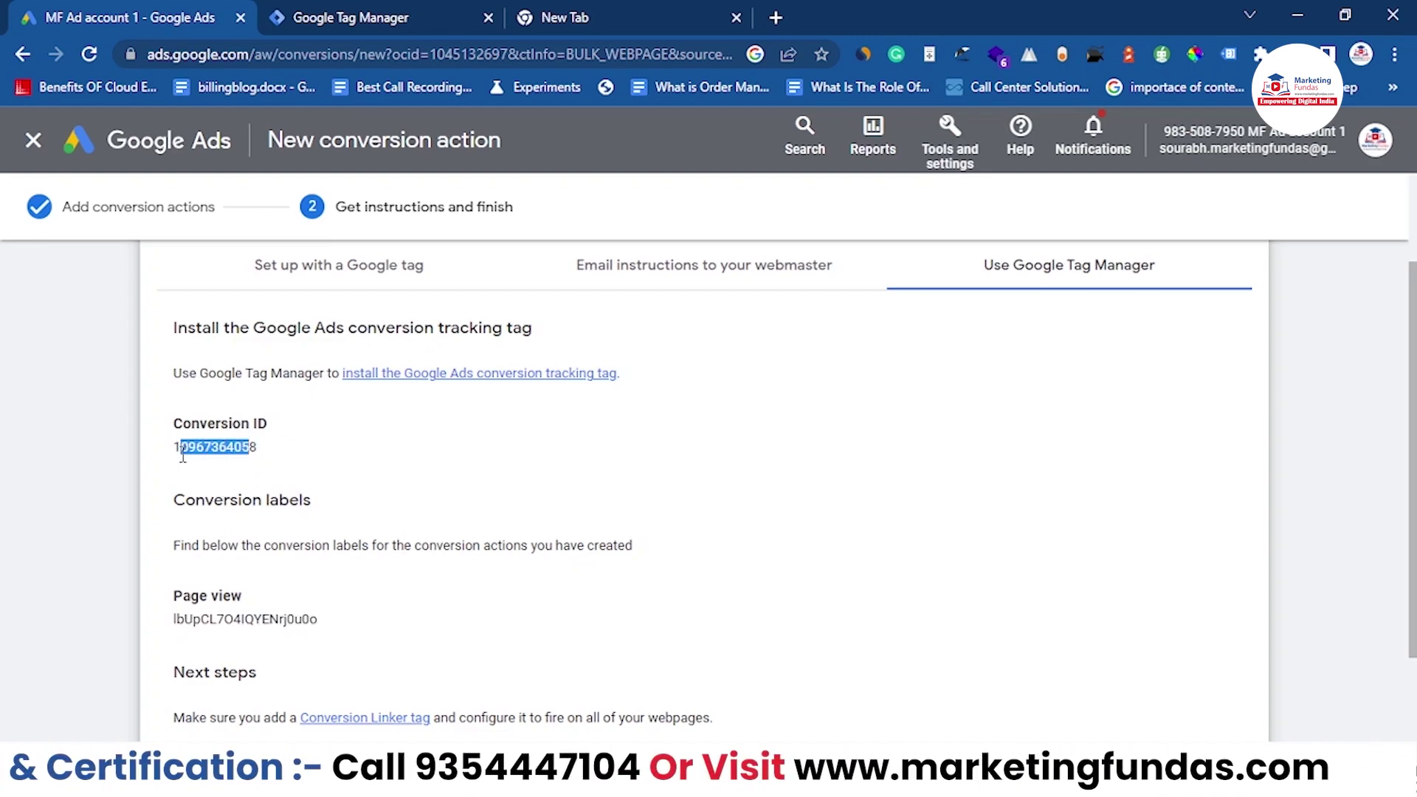
Step: In the marketingking.unaux.com container, create a new Google Ads Conversion Tracking tag
left_click(343, 18)
left_click(205, 448)
left_click(140, 418)
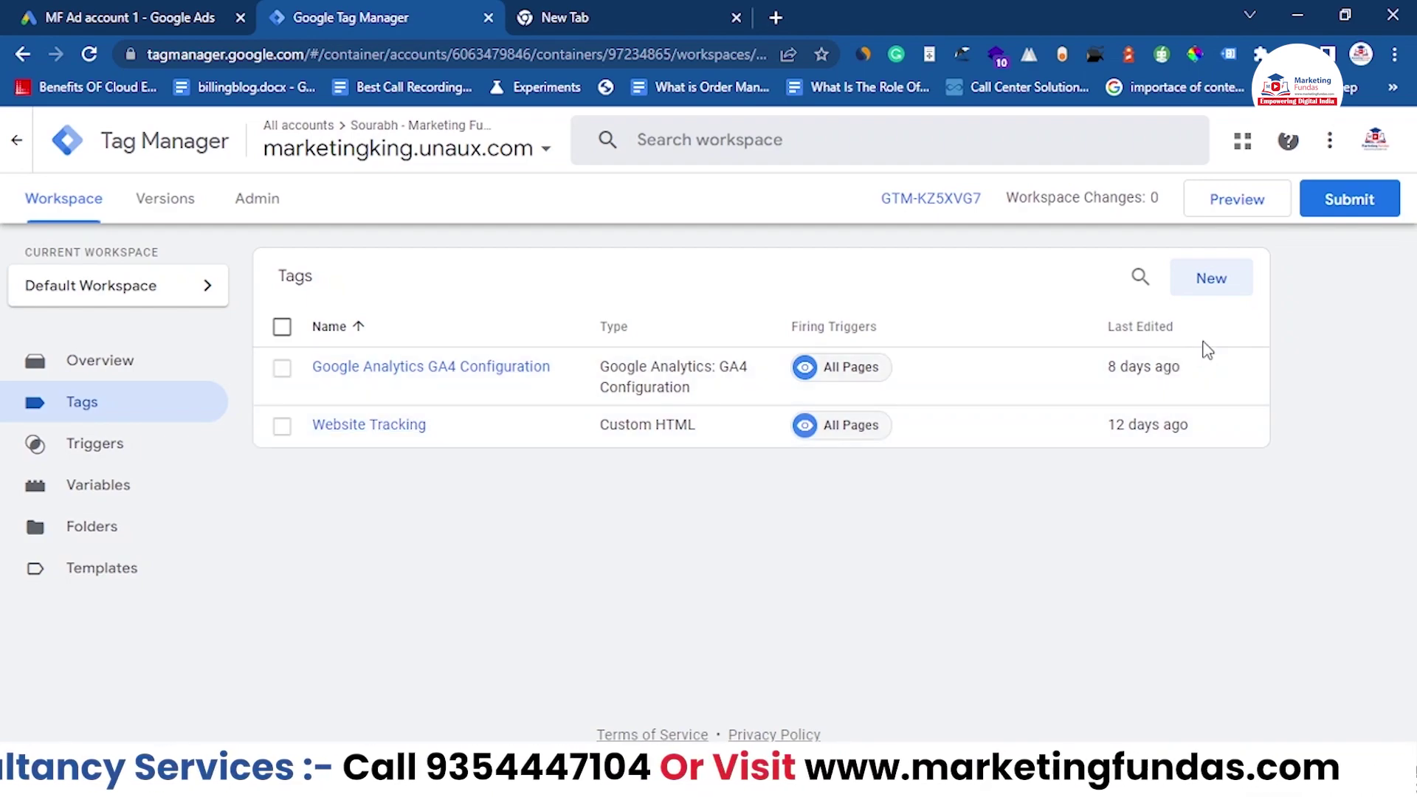
left_click(1211, 278)
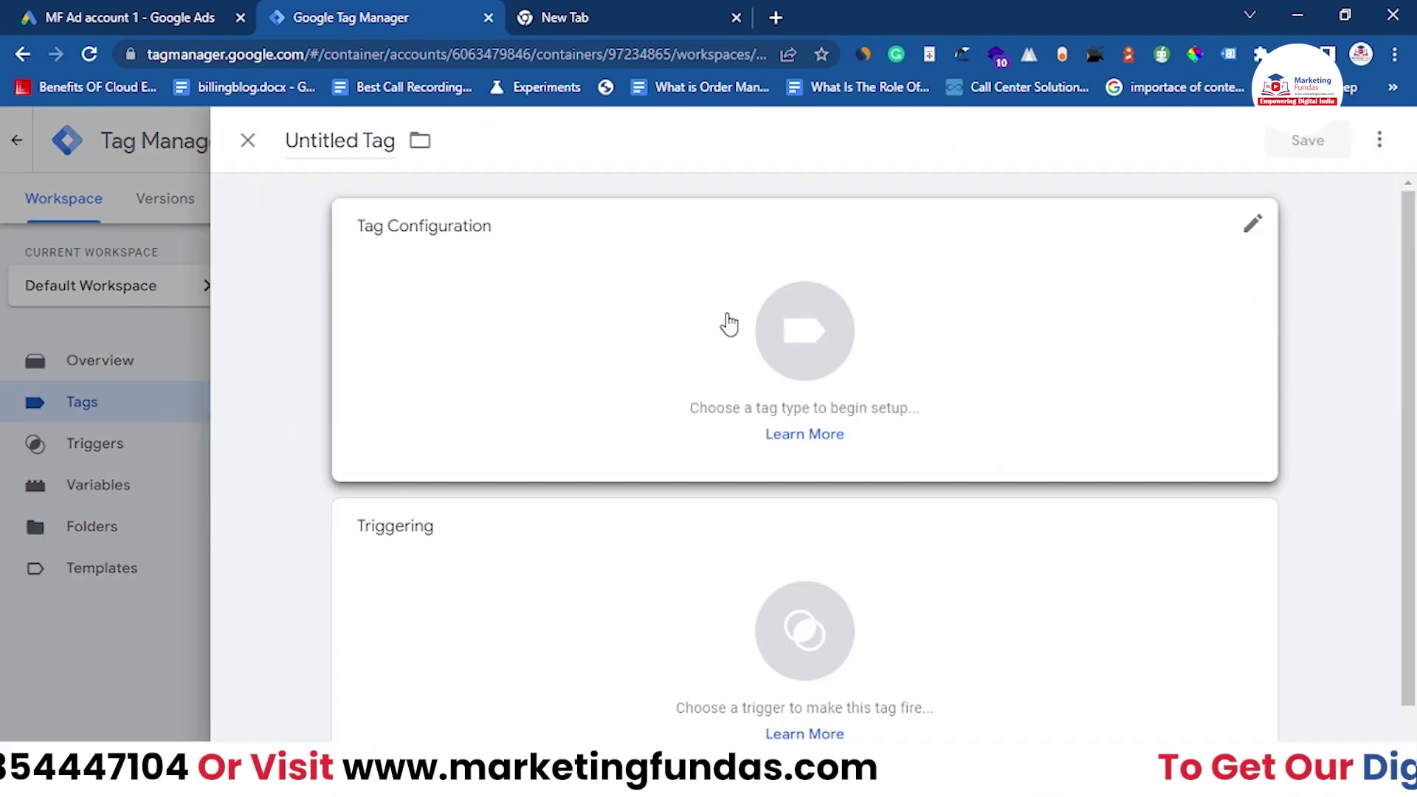
left_click(813, 337)
left_click(812, 338)
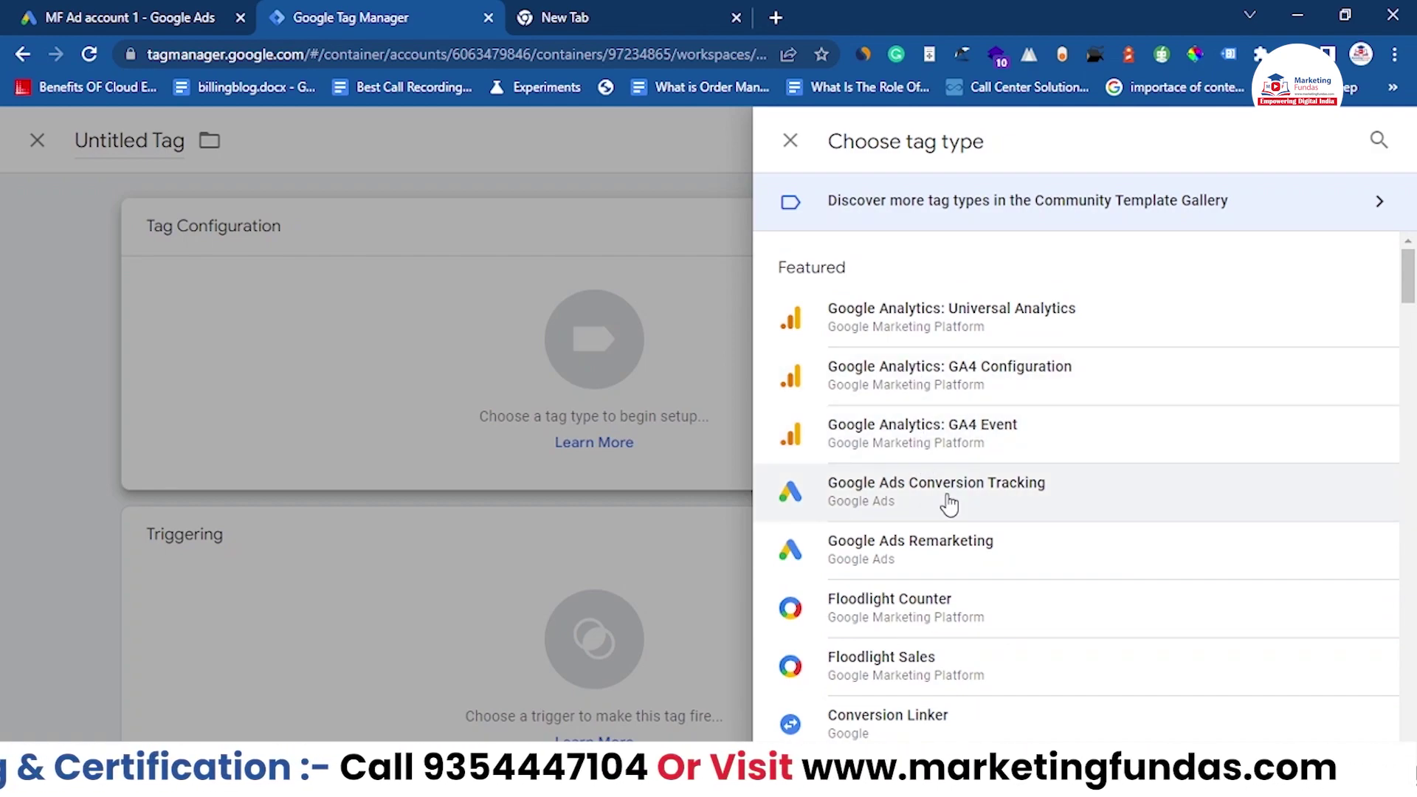
left_click(949, 504)
left_click(860, 369)
left_click(444, 473)
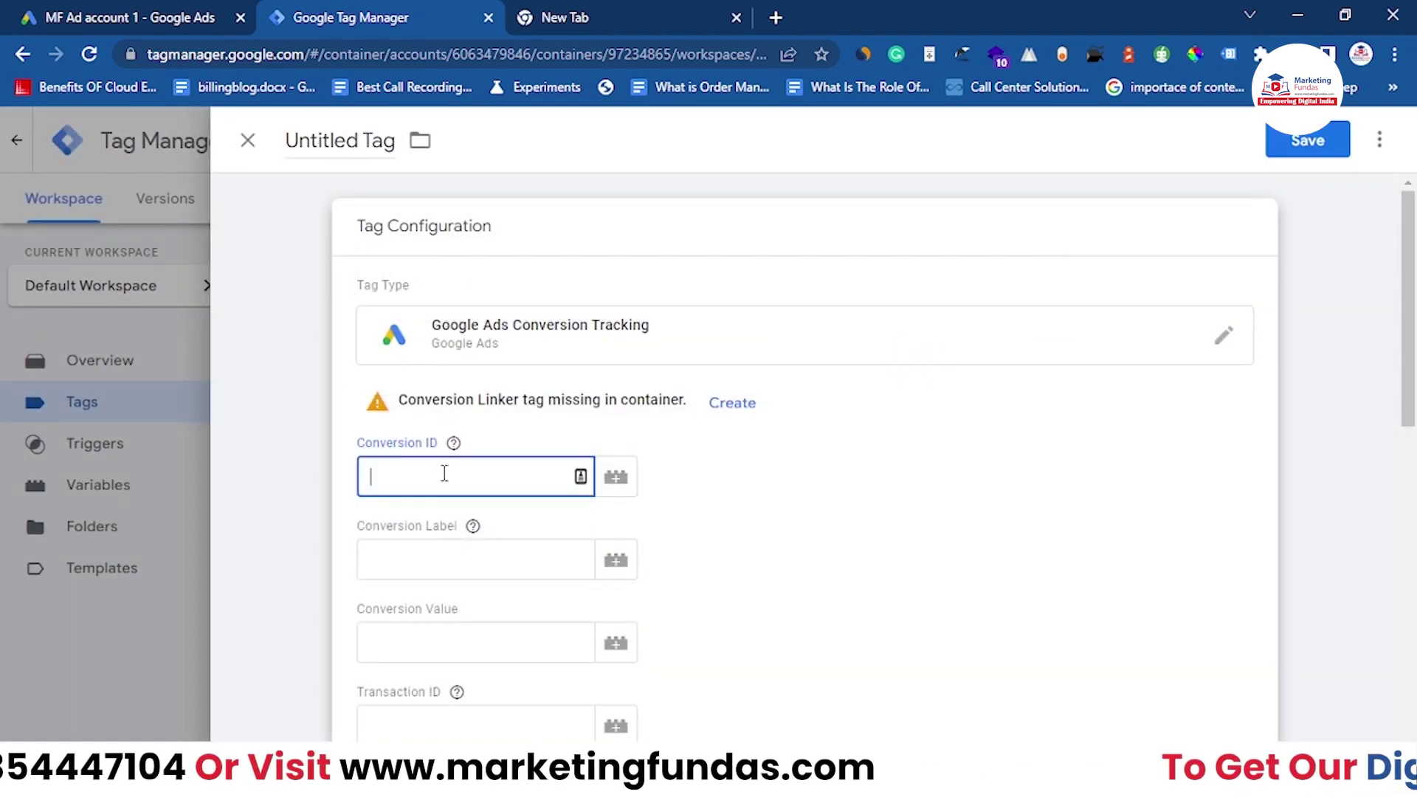
left_click(181, 16)
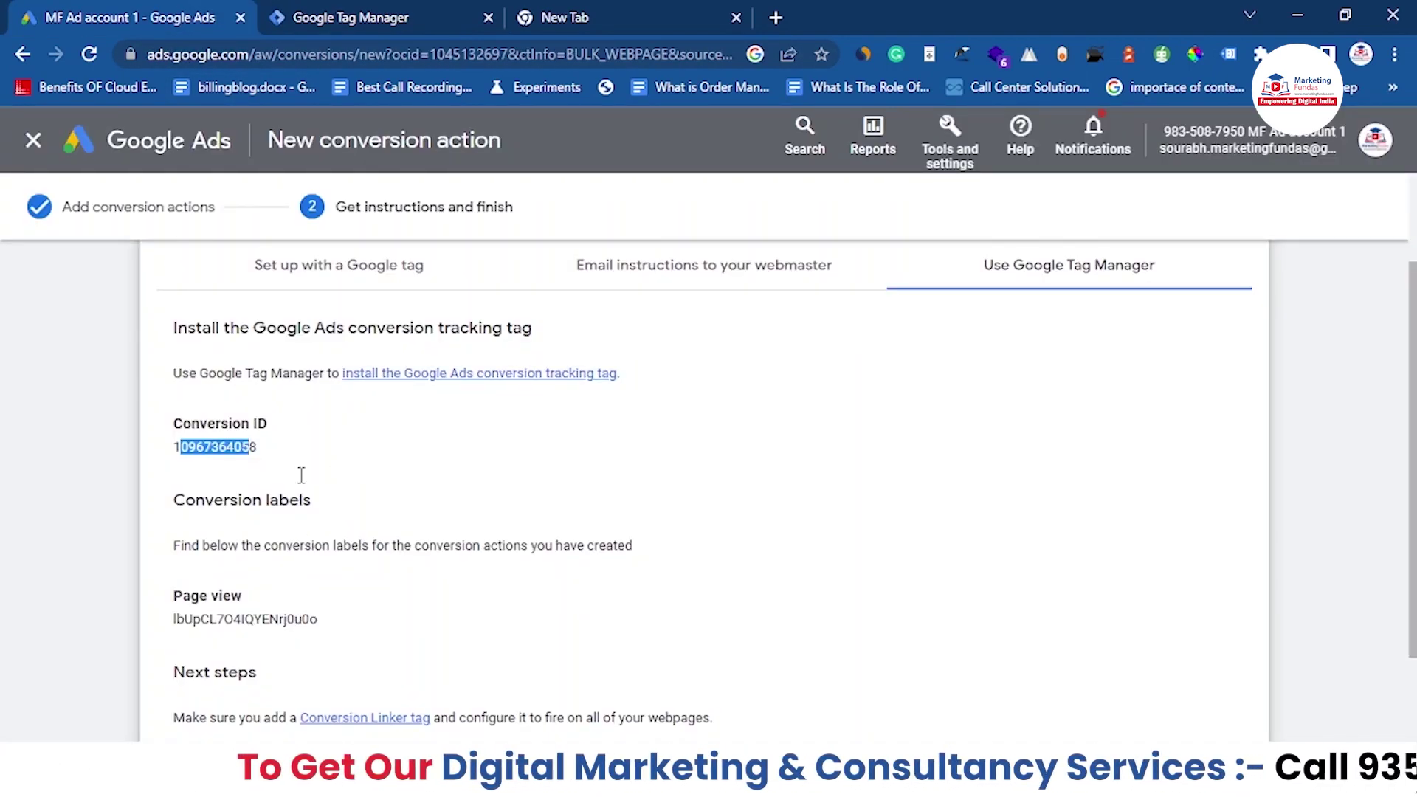
left_click_drag(282, 453, 175, 459)
key("ctrl+c")
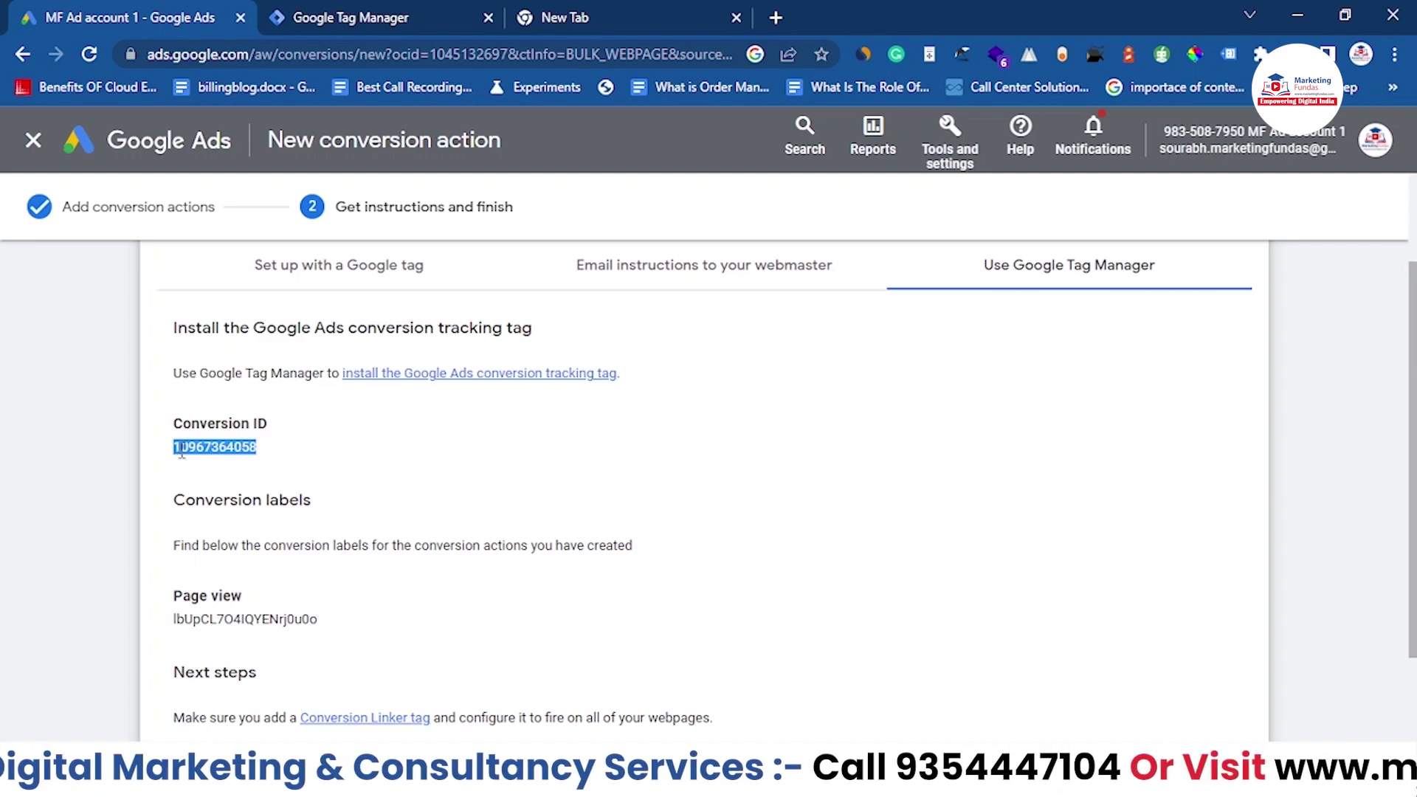
key("ctrl+Tab")
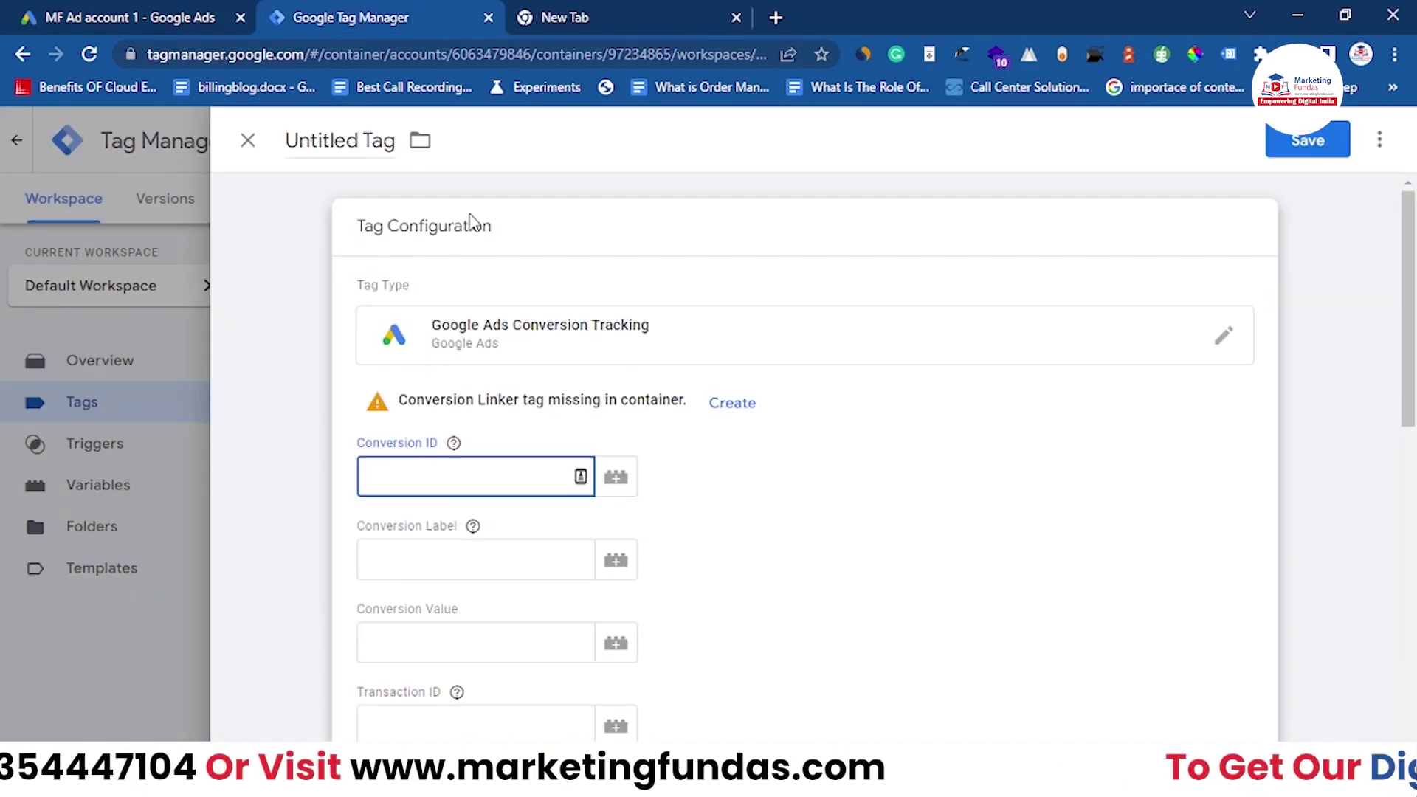
key("ctrl+v")
left_click(420, 559)
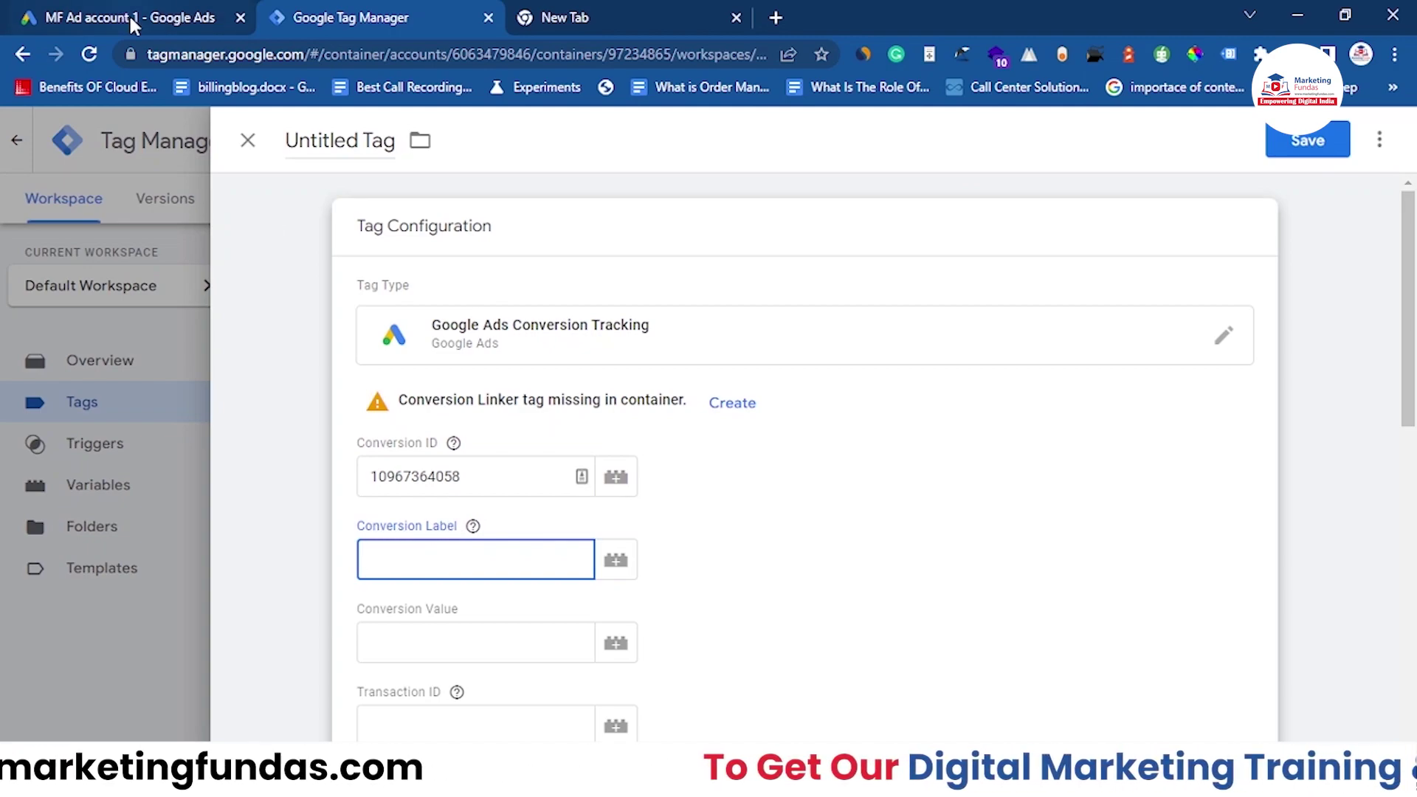
Step: Copy the Page view conversion label from Google Ads into the Conversion Label field
left_click(127, 15)
left_click_drag(306, 633, 175, 622)
double_click(196, 622)
key("ctrl+c")
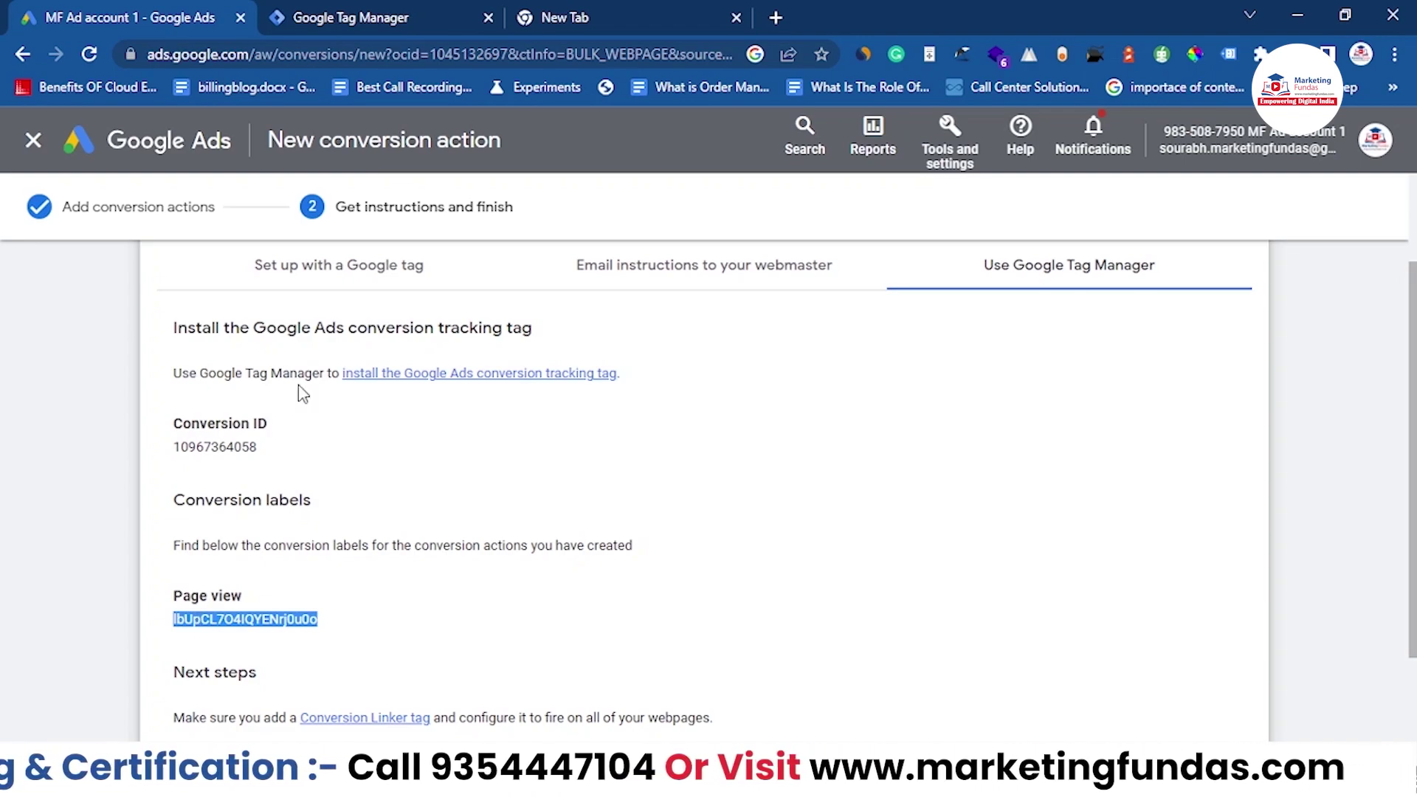
left_click(367, 12)
left_click(405, 556)
key("ctrl+v")
scroll(788, 608, "down", 8)
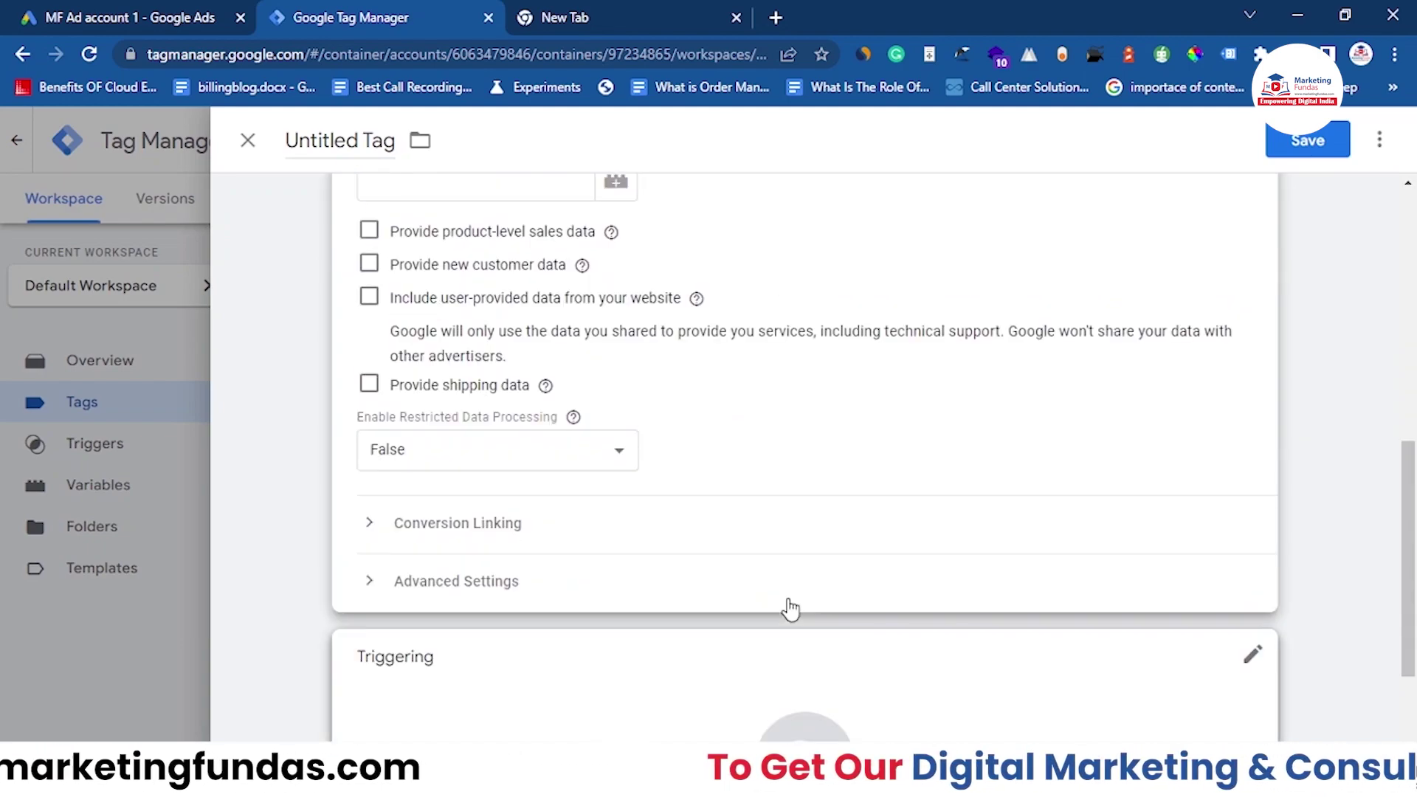
Step: Set the tag's trigger to All Pages
scroll(787, 607, "up", 8)
scroll(790, 608, "down", 4)
scroll(790, 609, "down", 6)
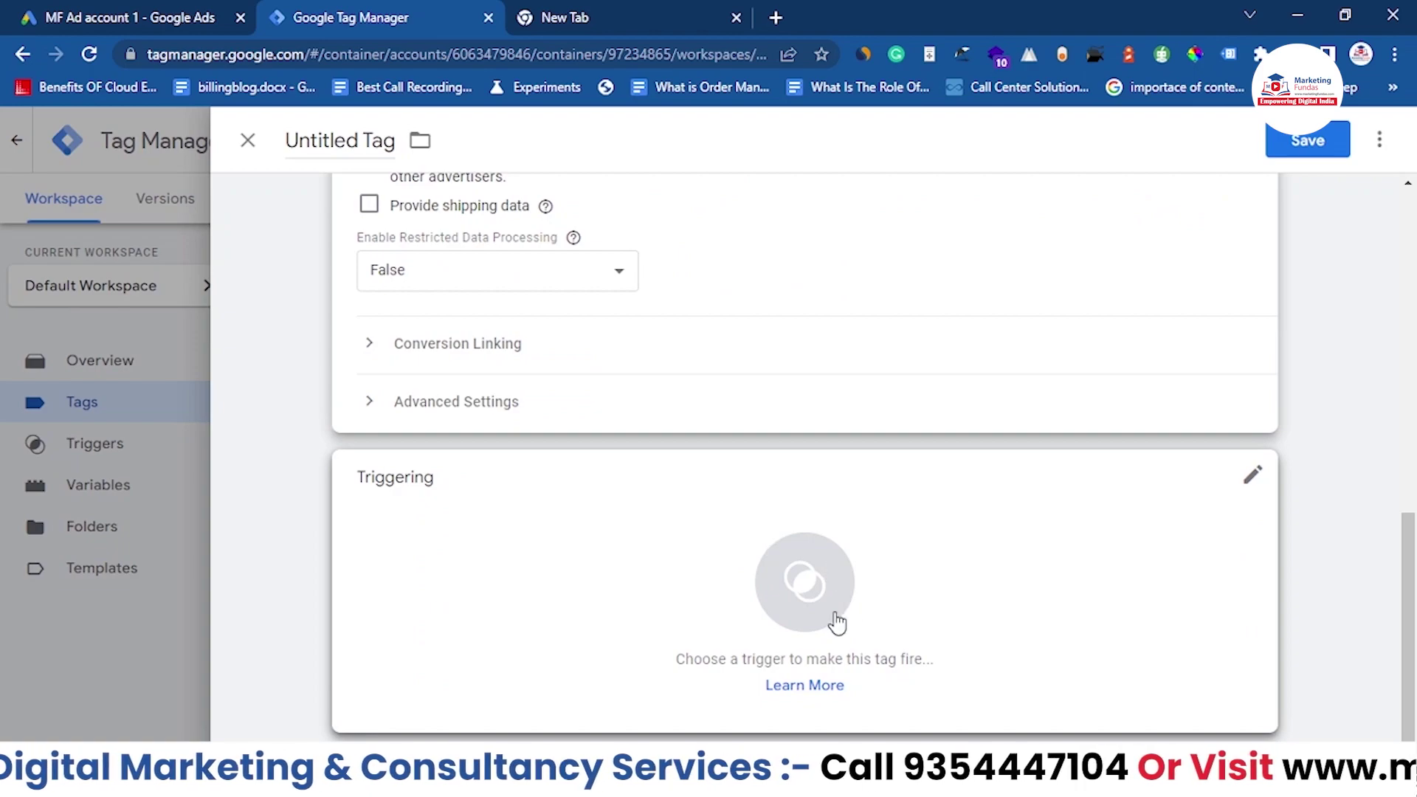
left_click(806, 597)
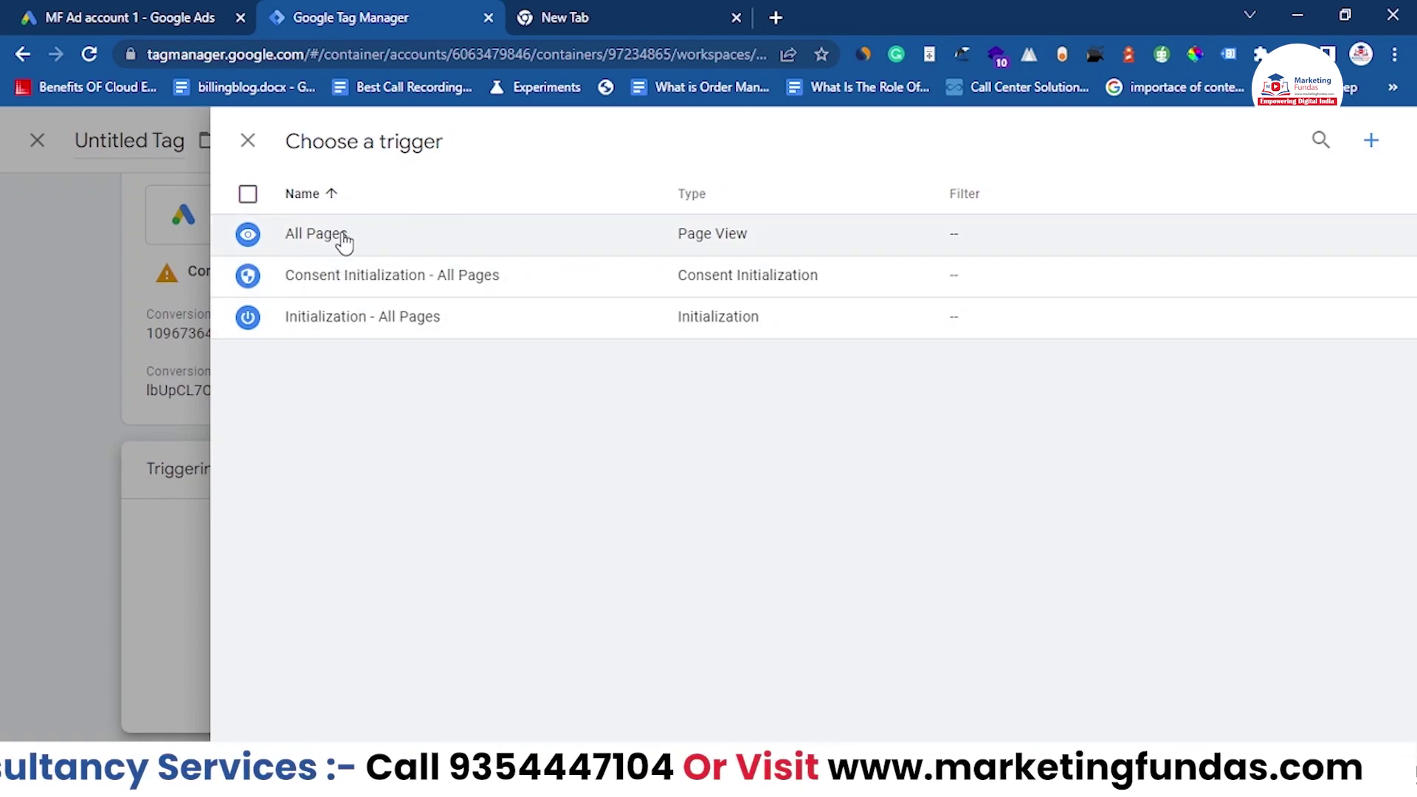
left_click(345, 242)
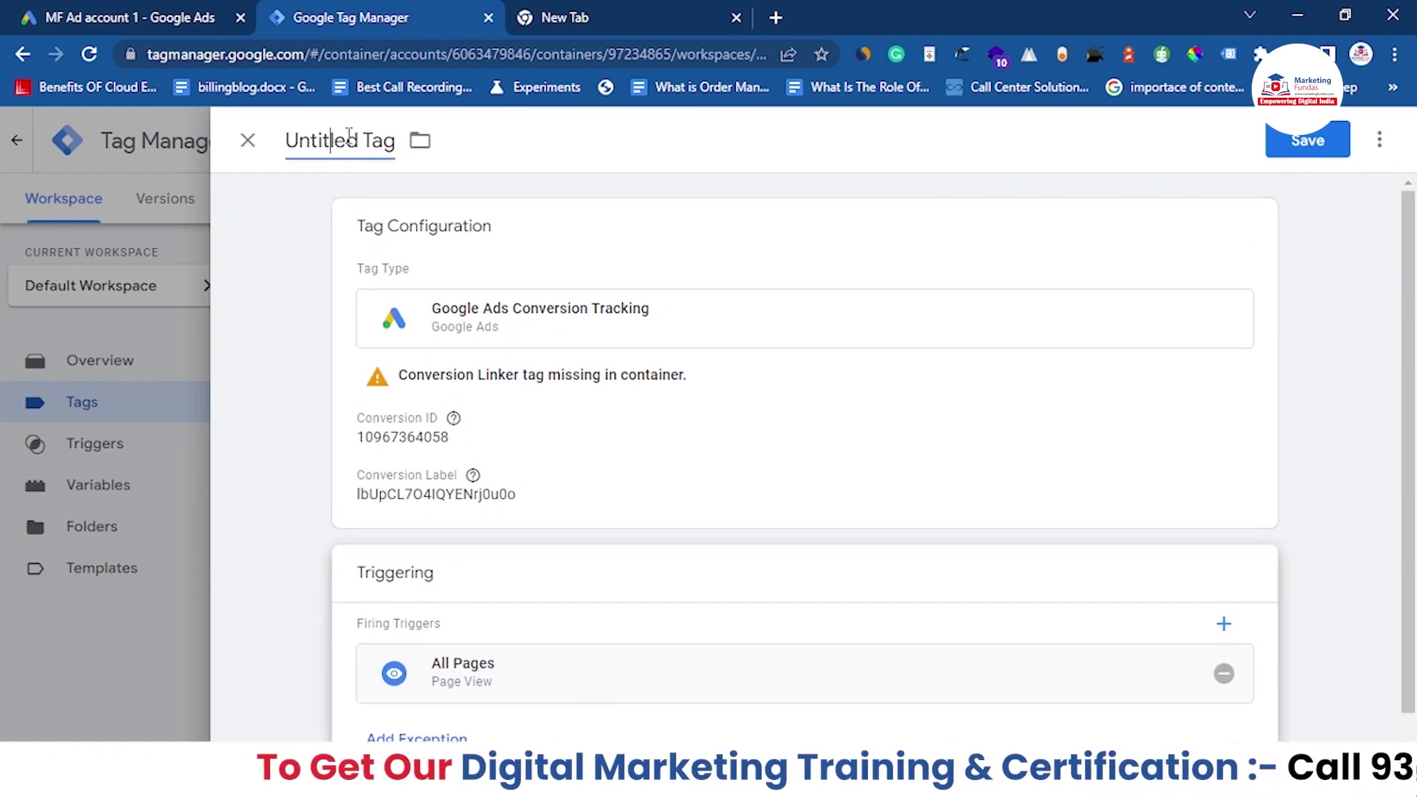
Step: Rename the tag to 'Page View Tag' and save it
left_click_drag(358, 140, 283, 147)
key("BackSpace")
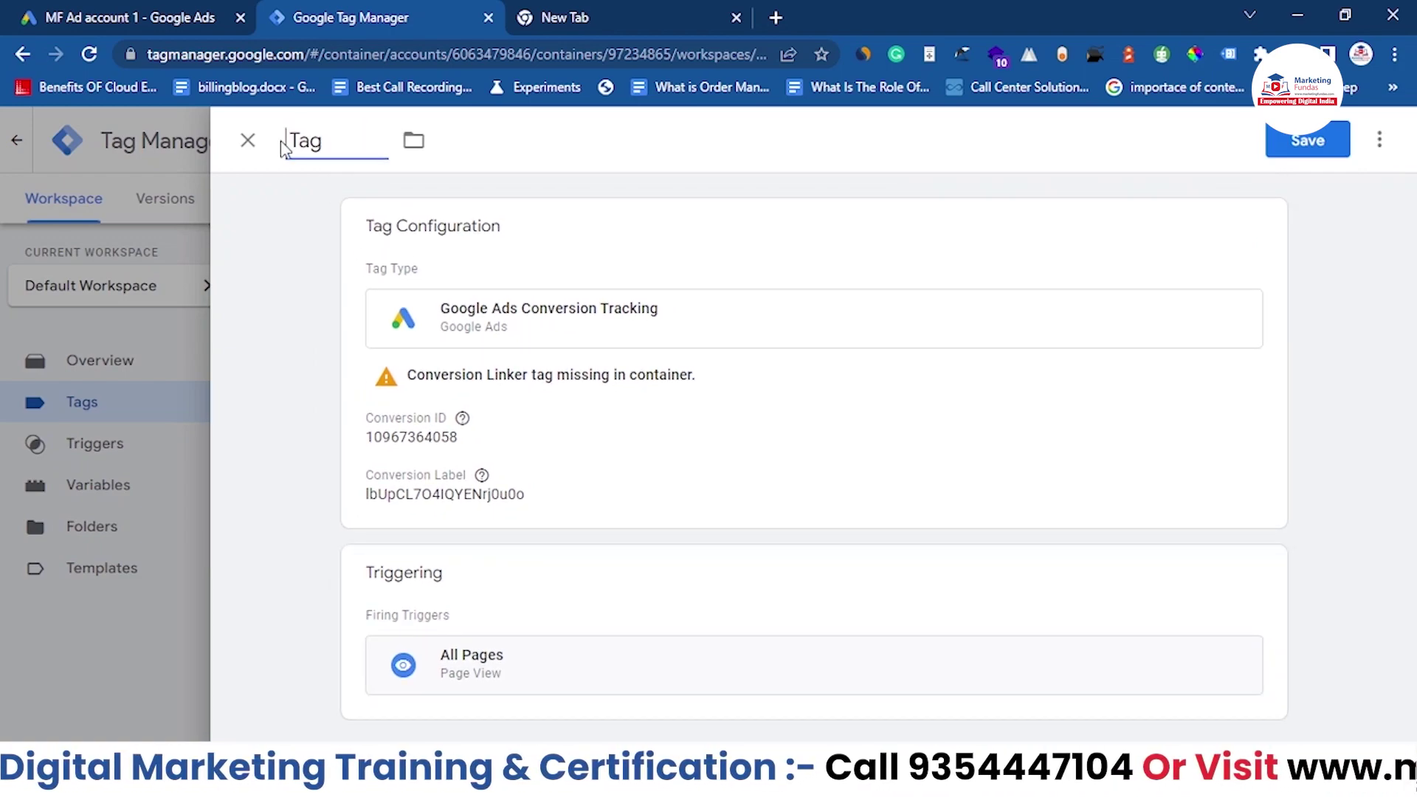
type("Page View")
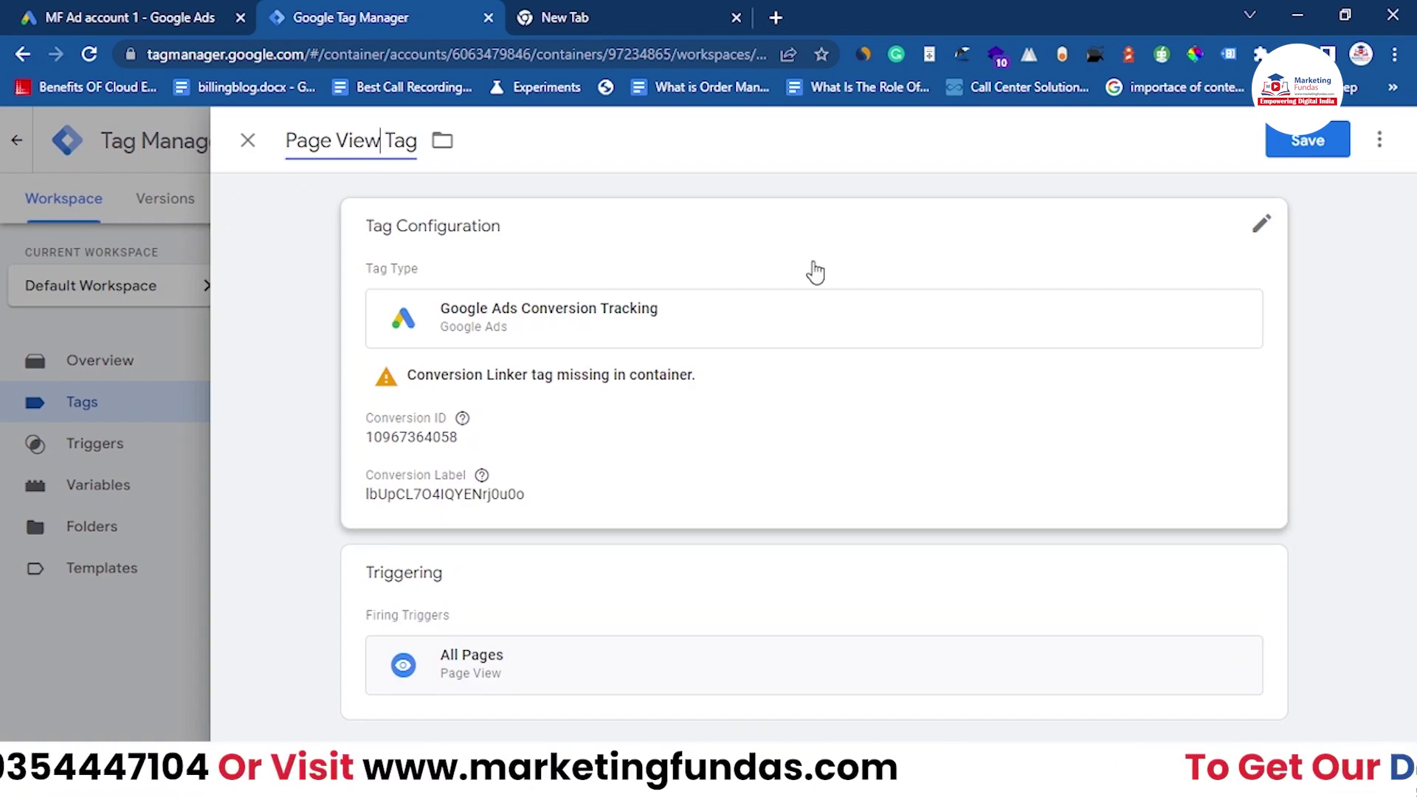
left_click(1295, 147)
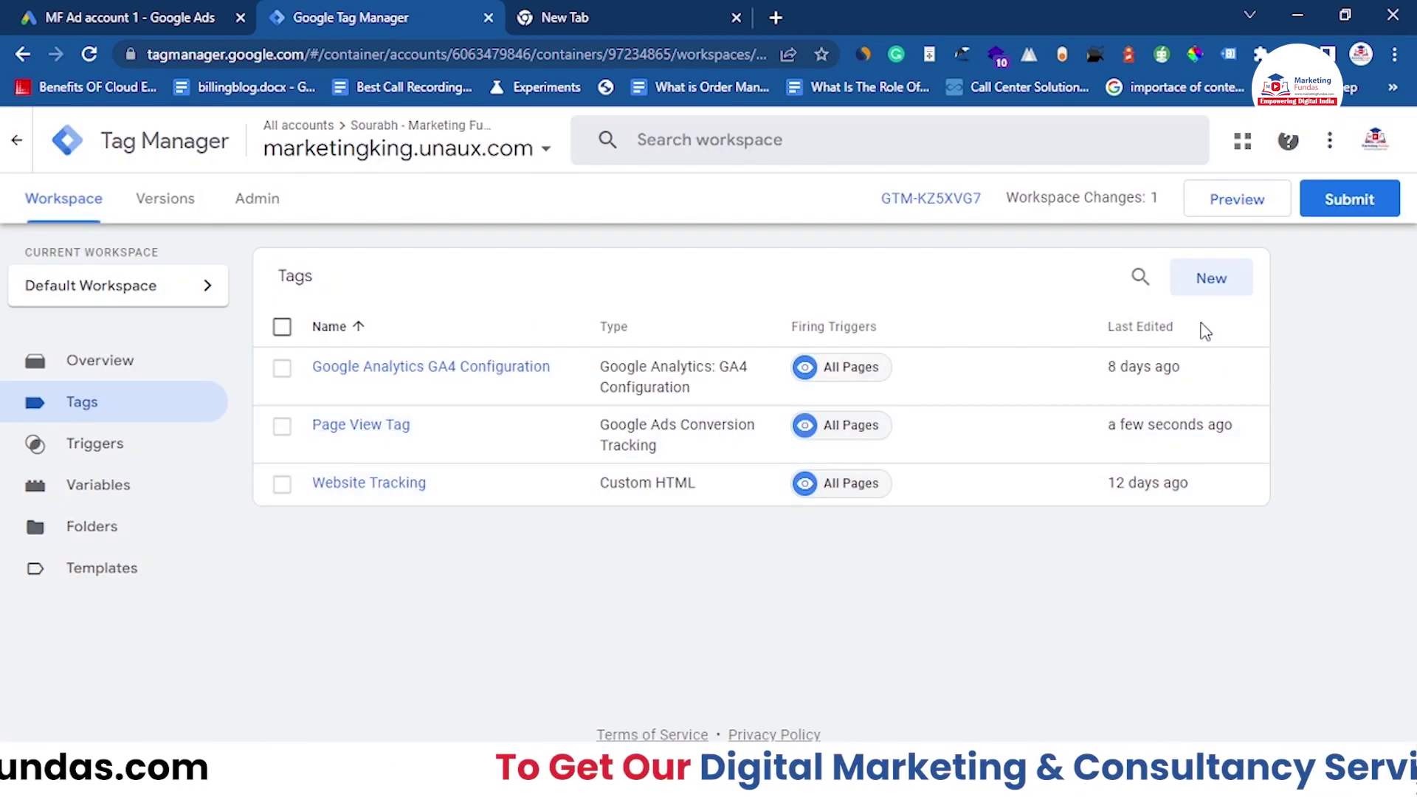
Step: Submit and publish the container without a version description, then finish with Done in Google Ads
left_click(1331, 200)
left_click(1339, 140)
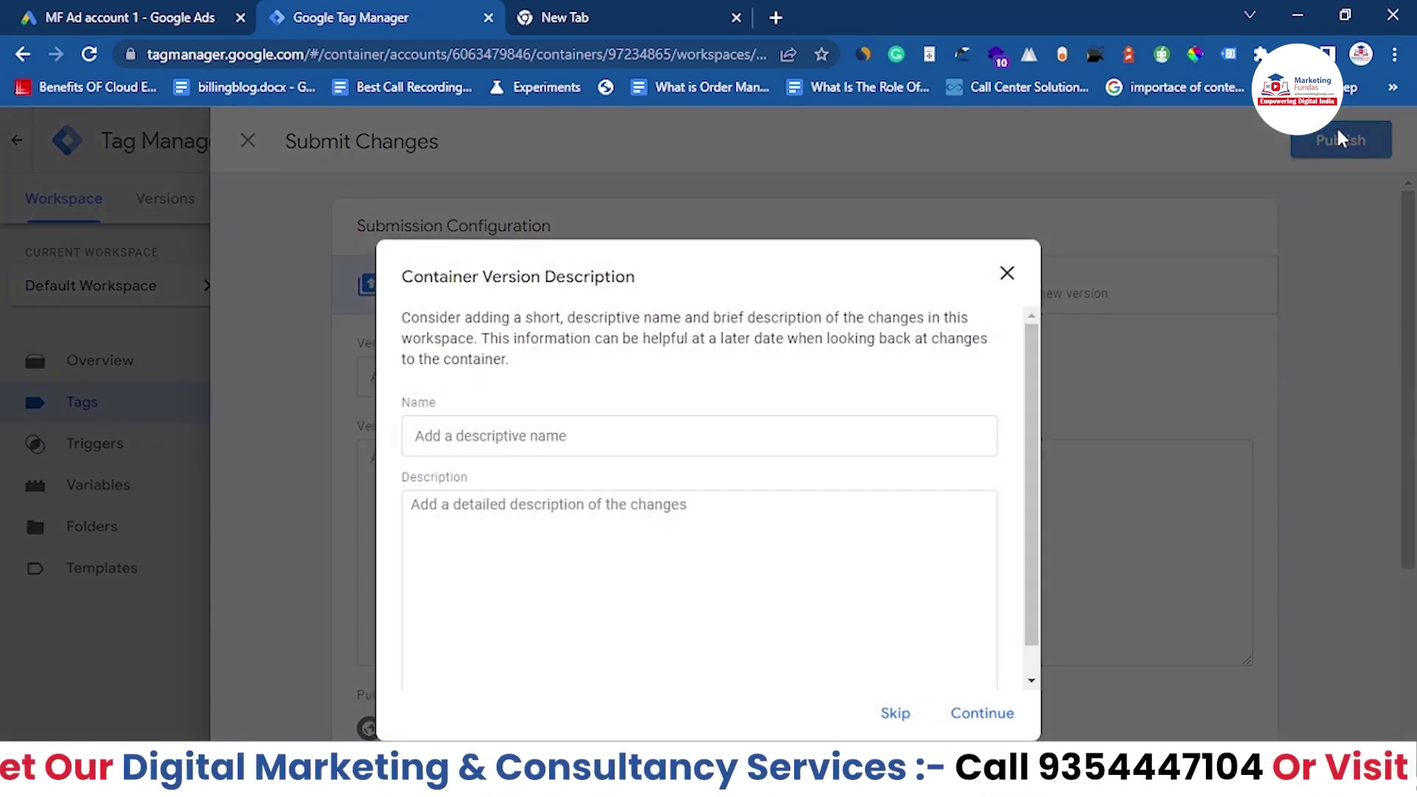
left_click(893, 712)
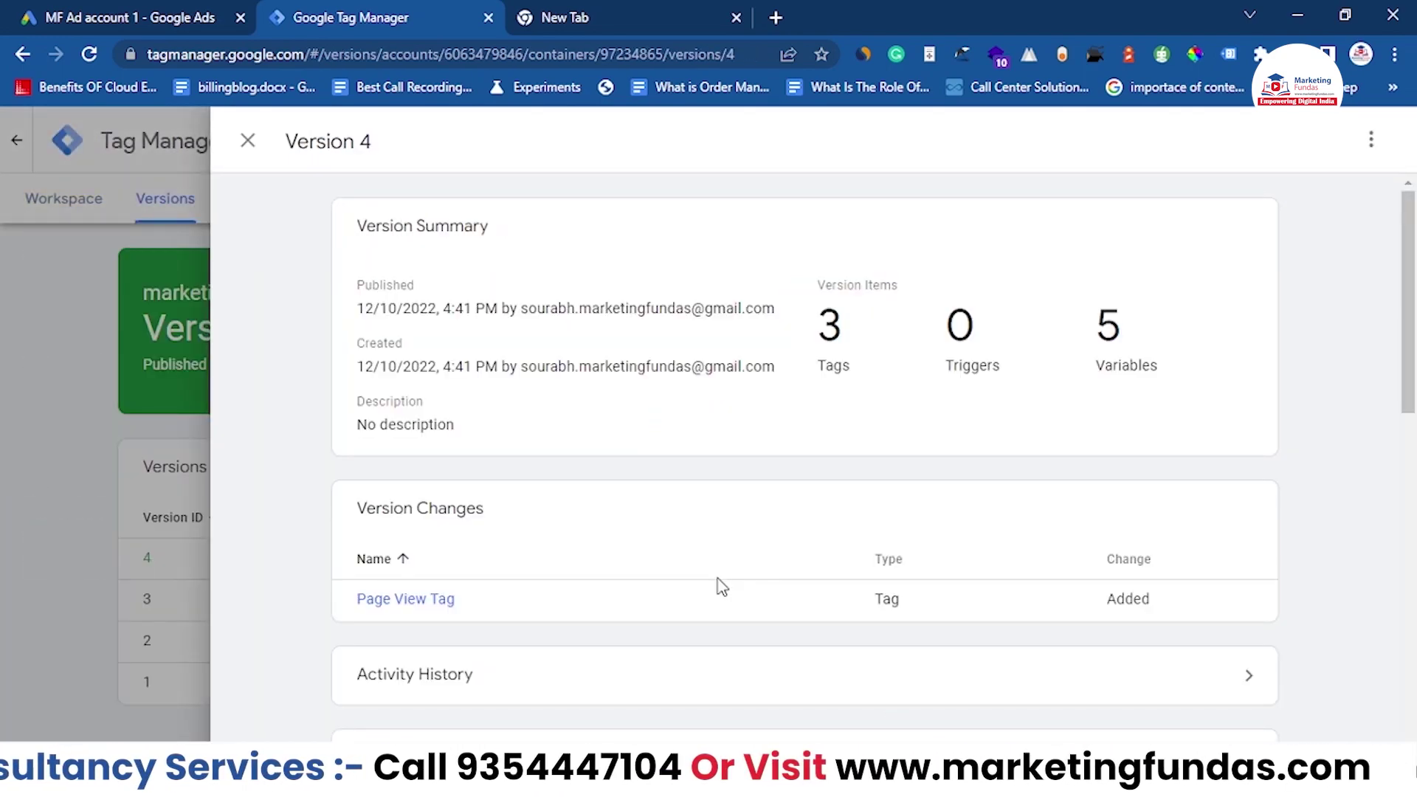
left_click(122, 18)
left_click(177, 697)
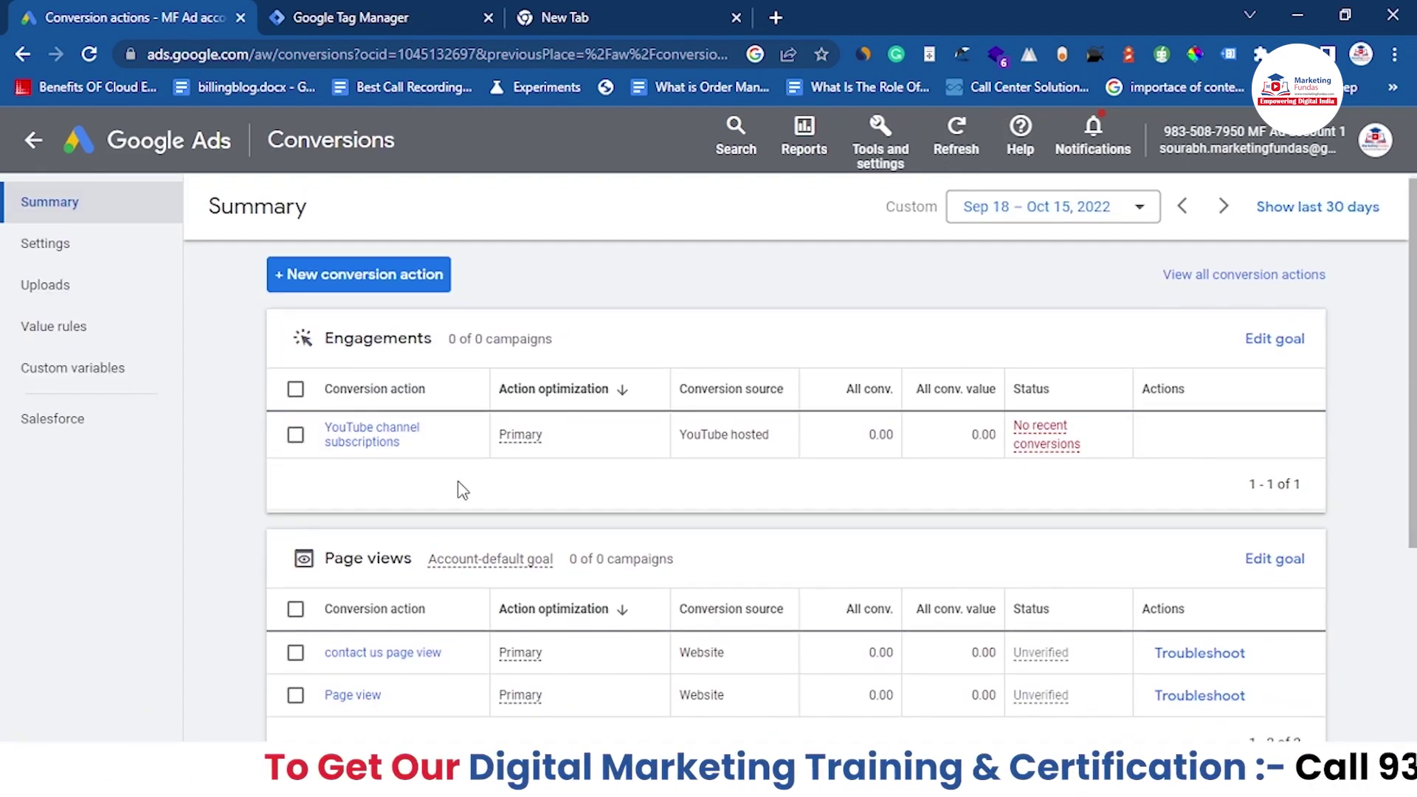
Step: Troubleshoot the Page view conversion by connecting Tag Assistant to marketingking.unaux.com
scroll(442, 516, "down", 1)
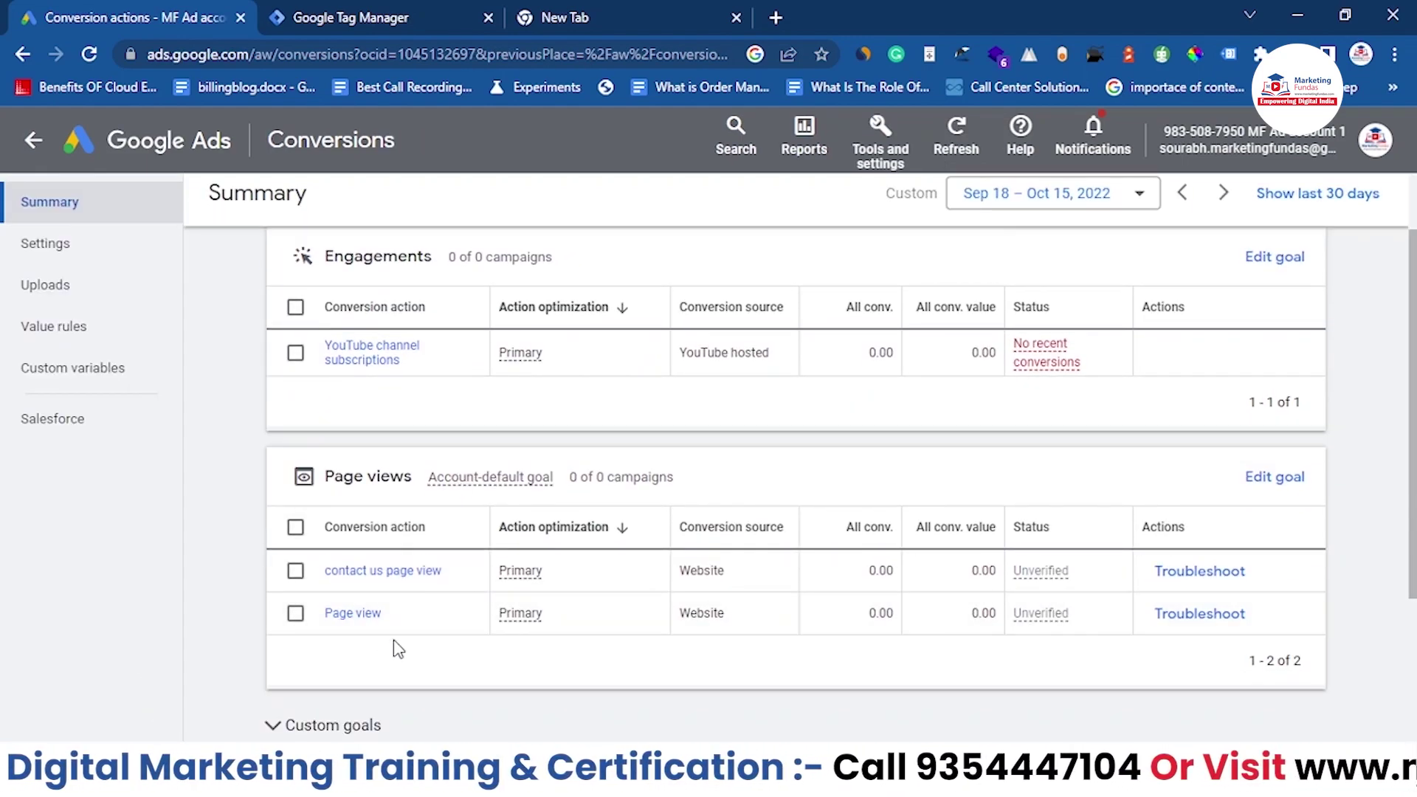
scroll(395, 646, "down", 1)
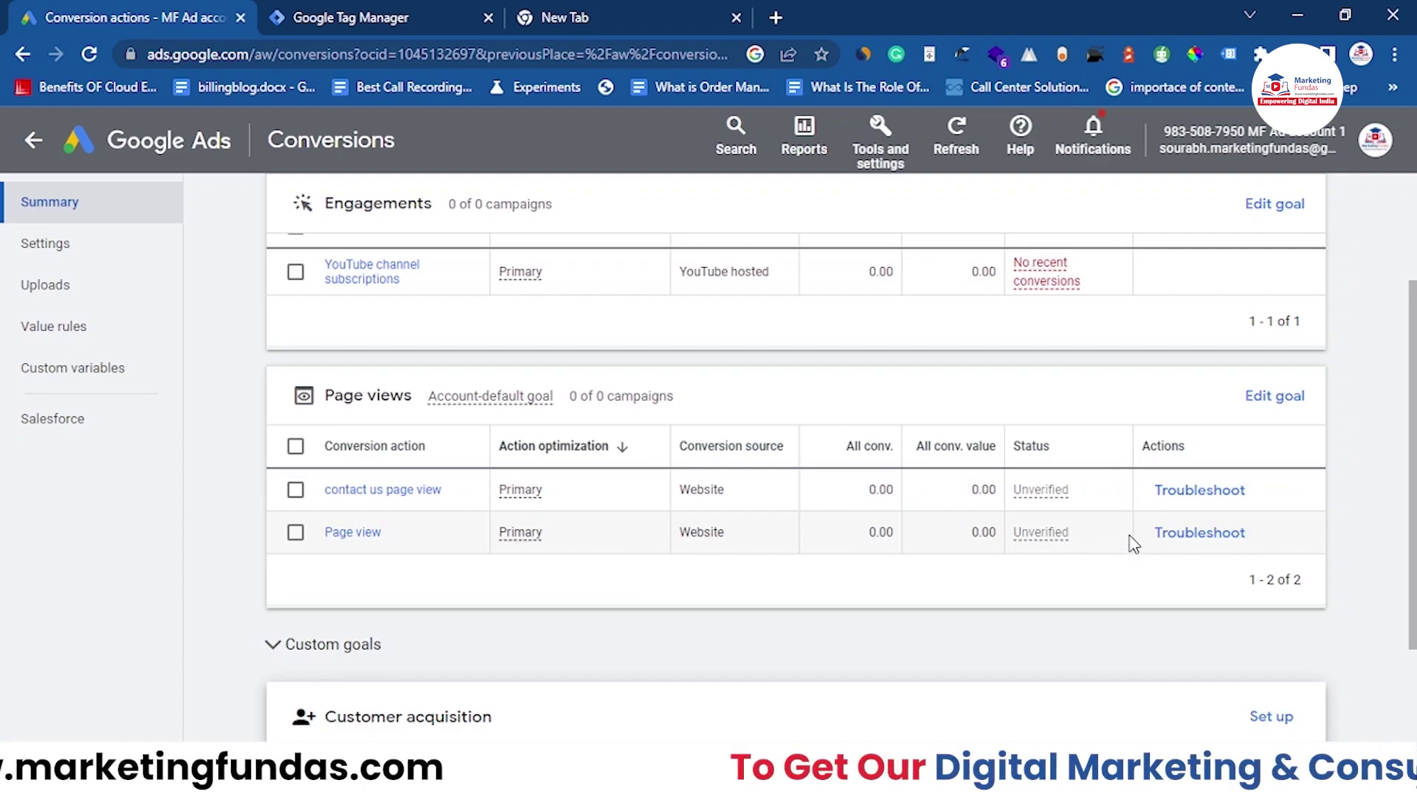
left_click(1191, 541)
left_click(987, 615)
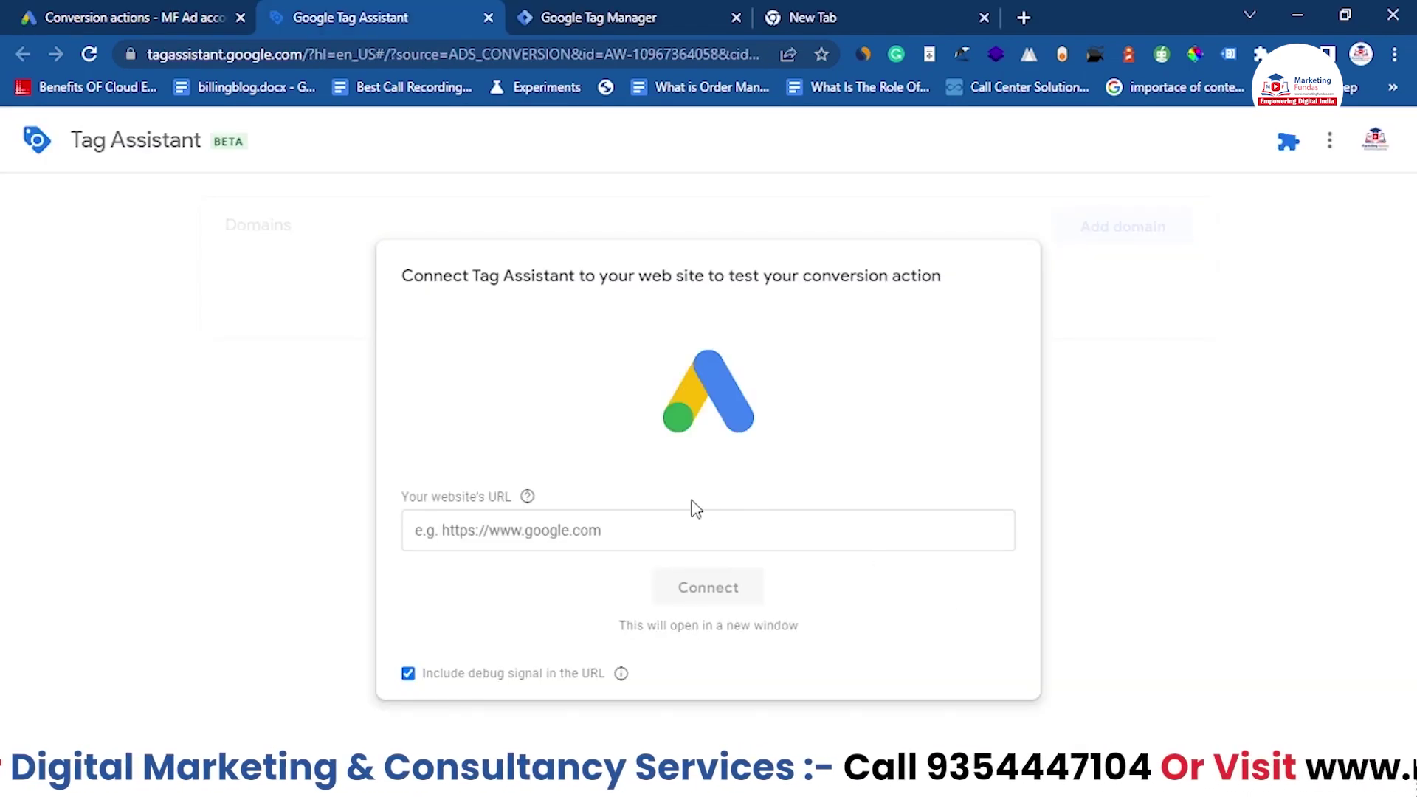
left_click(622, 524)
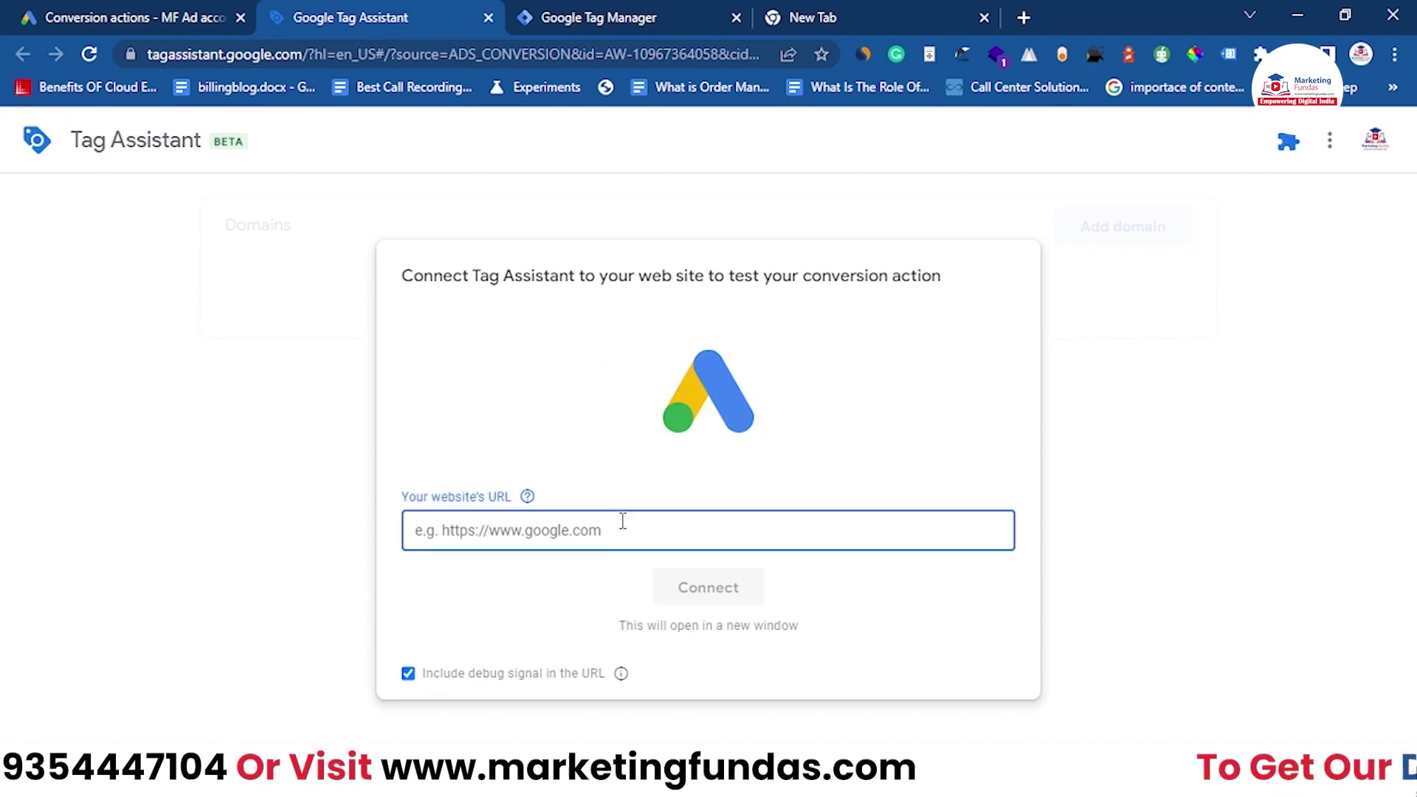
type("http://marketingking.unaux.com/")
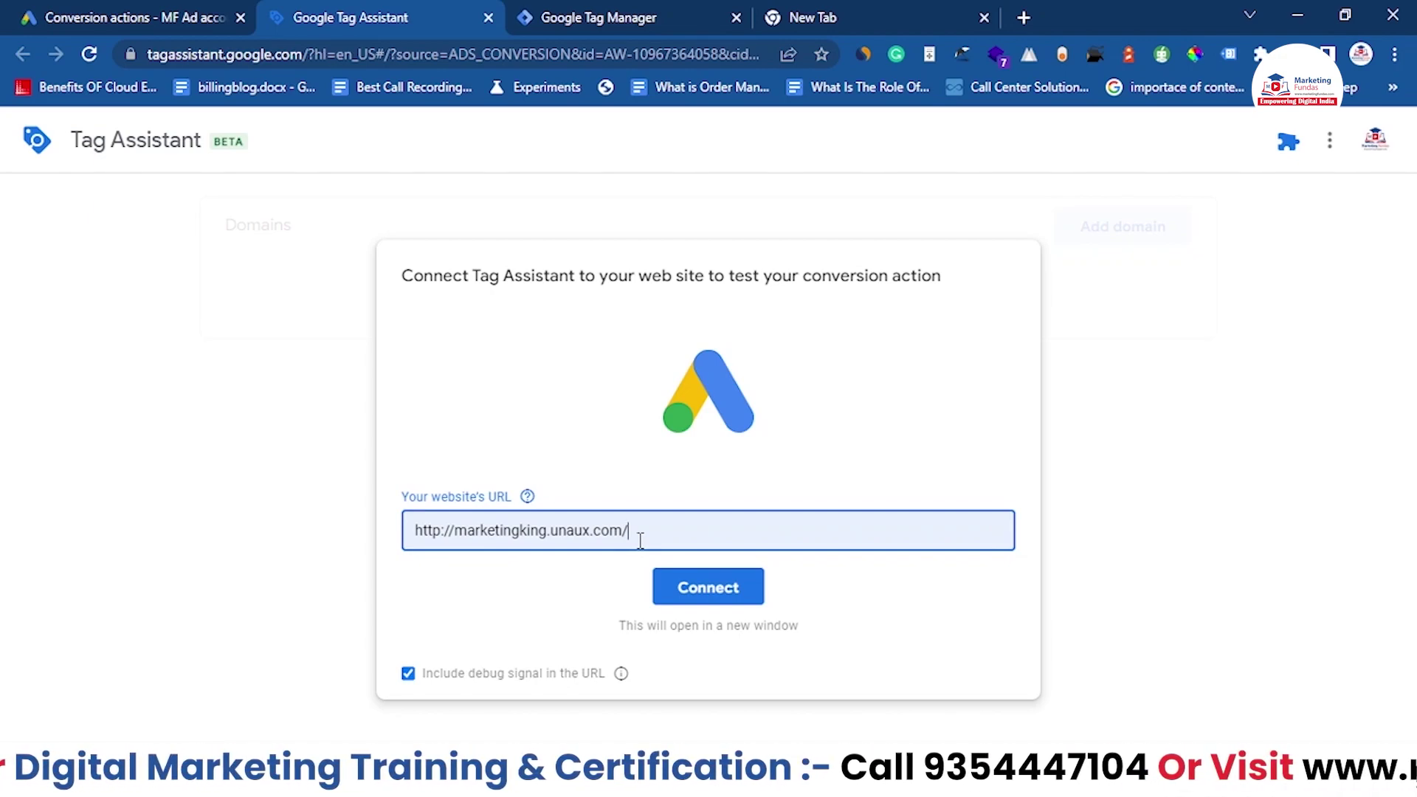
left_click(696, 598)
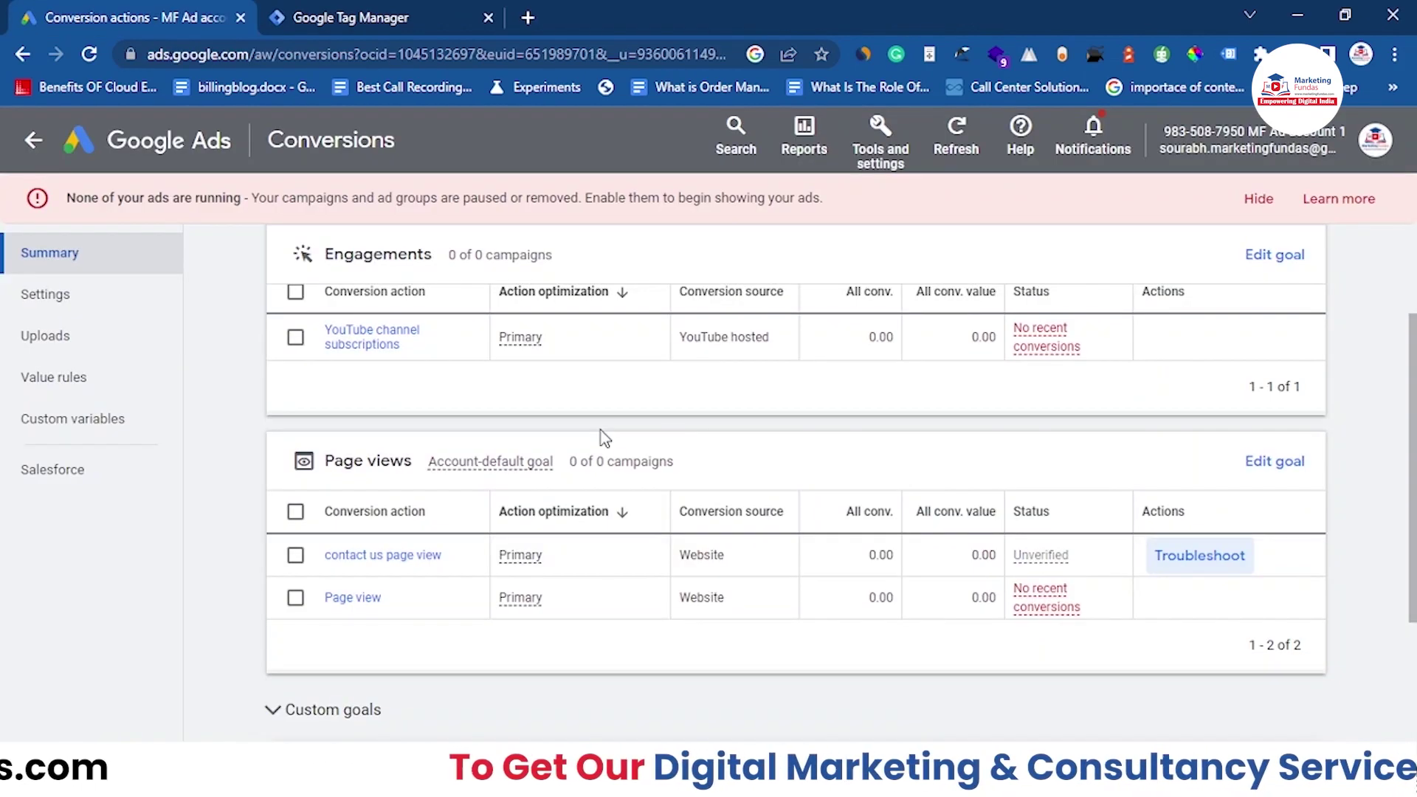
scroll(600, 437, "down", 1)
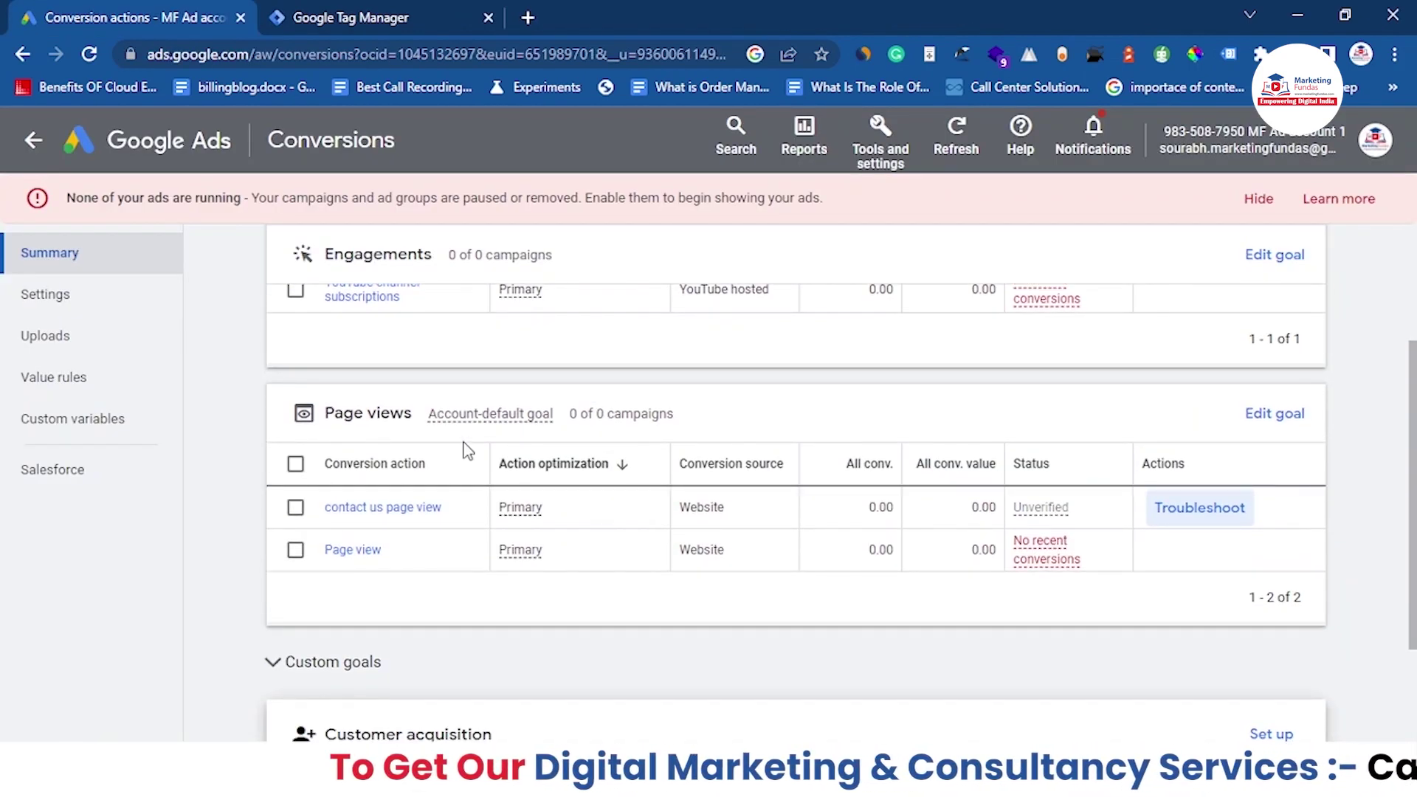